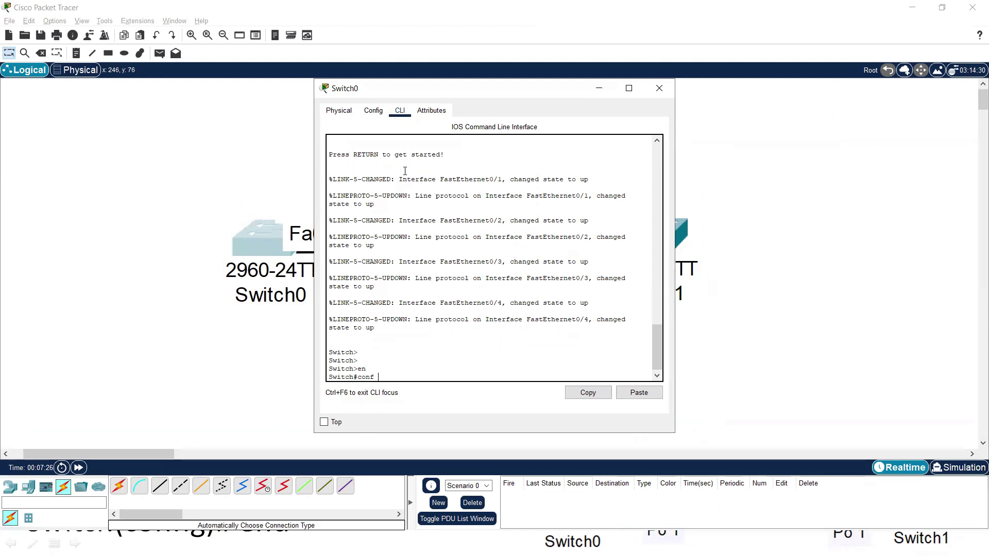
Step: Enter global configuration mode on Switch0 and select the interface range fa0/1-4
{"action": "key", "text": "Return"}
{"action": "type", "text": "int ra"}
{"action": "key", "text": "Tab"}
{"action": "type", "text": "fa0"}
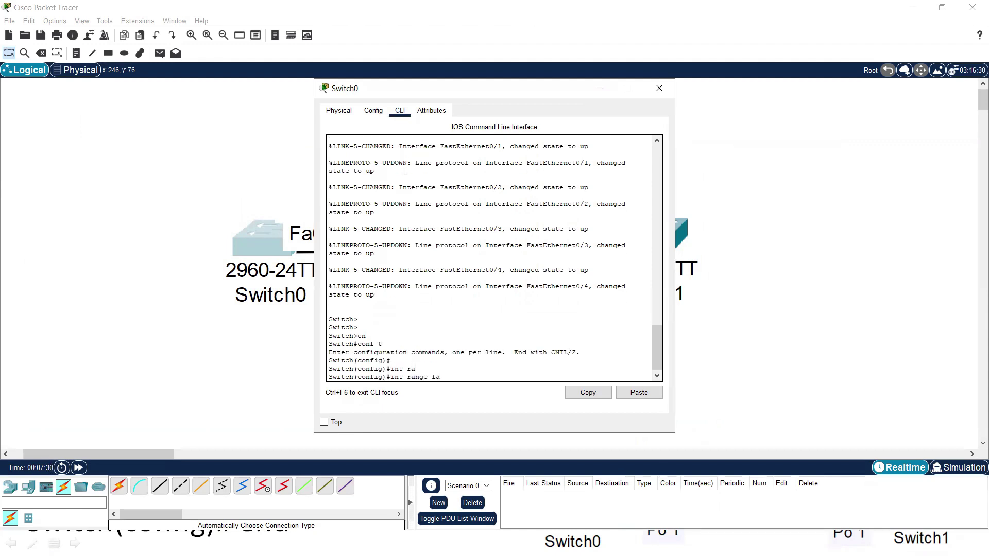
{"action": "type", "text": "/1-4"}
{"action": "left_click_drag", "start_coordinate": [538, 98], "coordinate": [827, 113]}
{"action": "key", "text": "Return"}
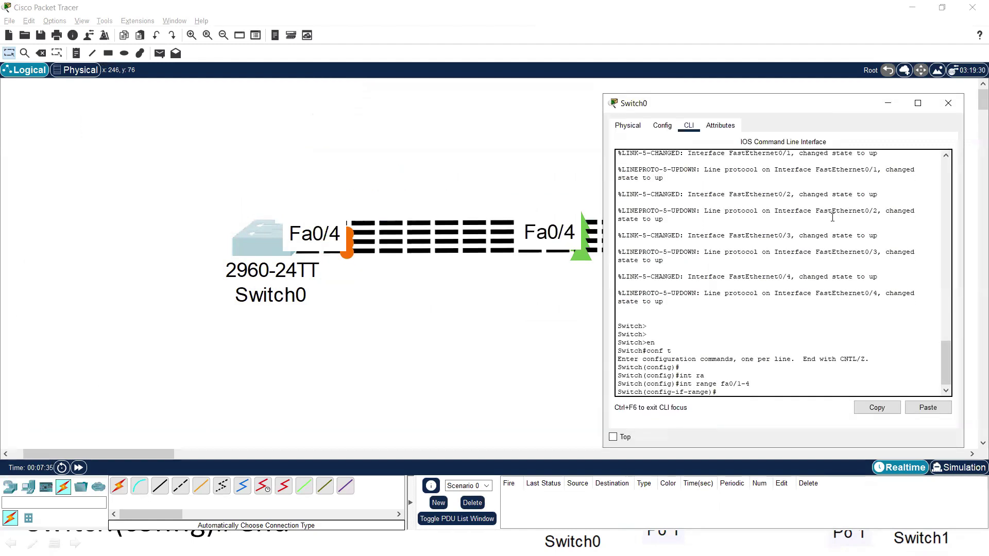
Step: Assign Switch0's selected interface range to channel-group 1 with mode on, and exit to global configuration mode
{"action": "type", "text": "channel-g"}
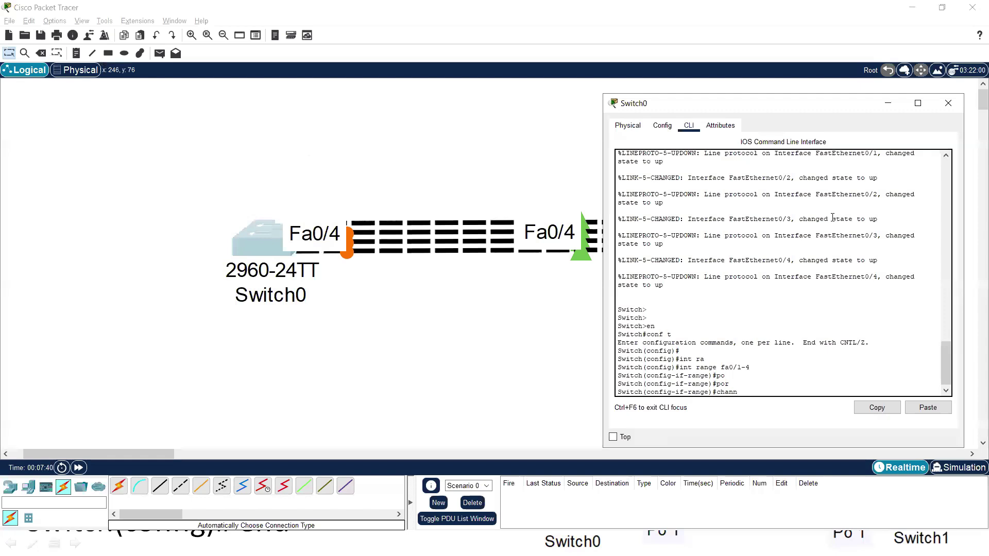
{"action": "key", "text": "Tab"}
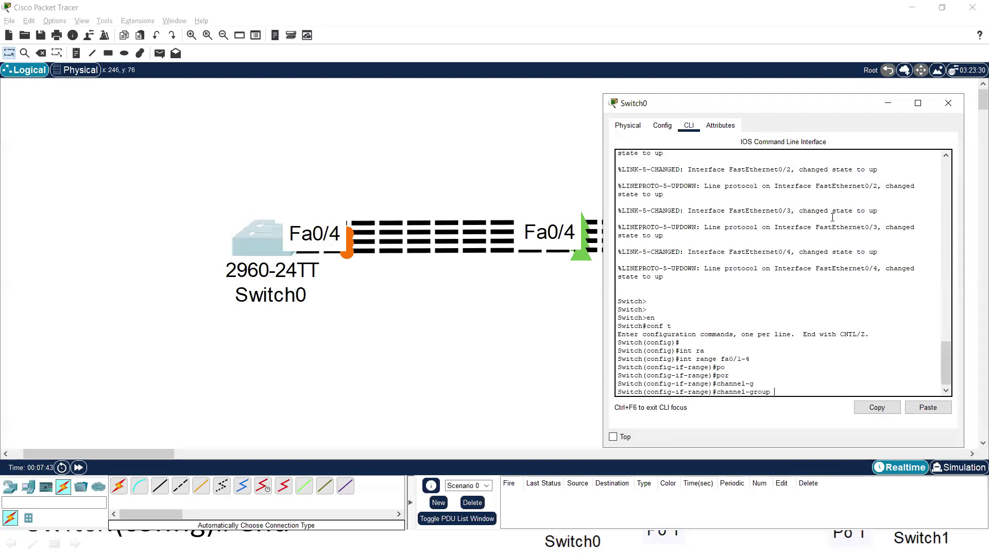
{"action": "type", "text": "1"}
{"action": "key", "text": "Return"}
{"action": "key", "text": "Up"}
{"action": "type", "text": "mo"}
{"action": "key", "text": "Tab"}
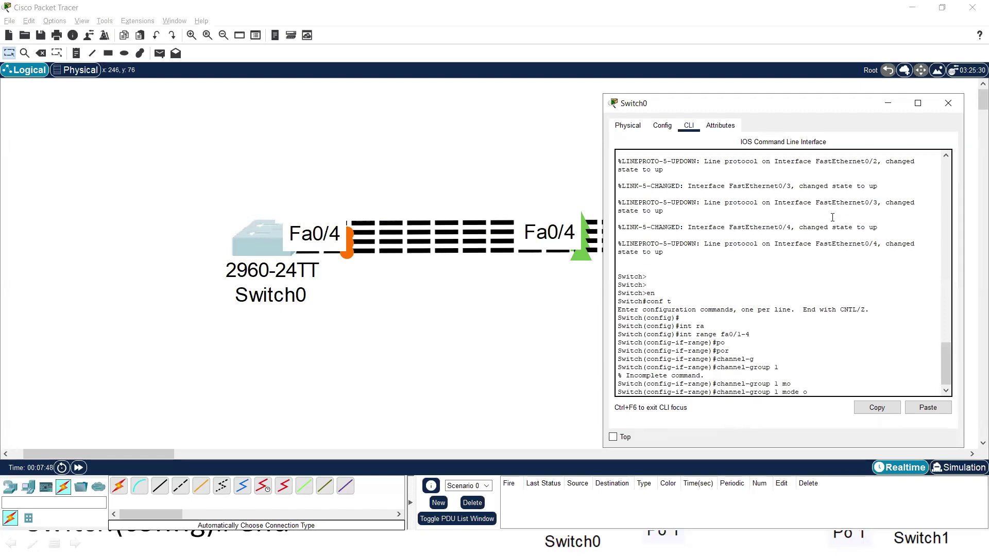
{"action": "key", "text": "Return"}
{"action": "key", "text": "Return"}
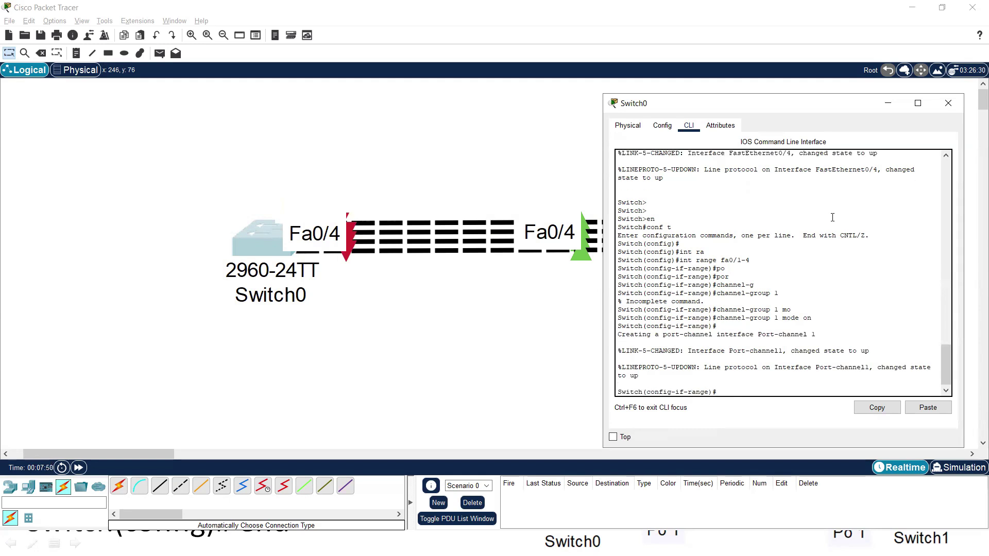
{"action": "key", "text": "Return"}
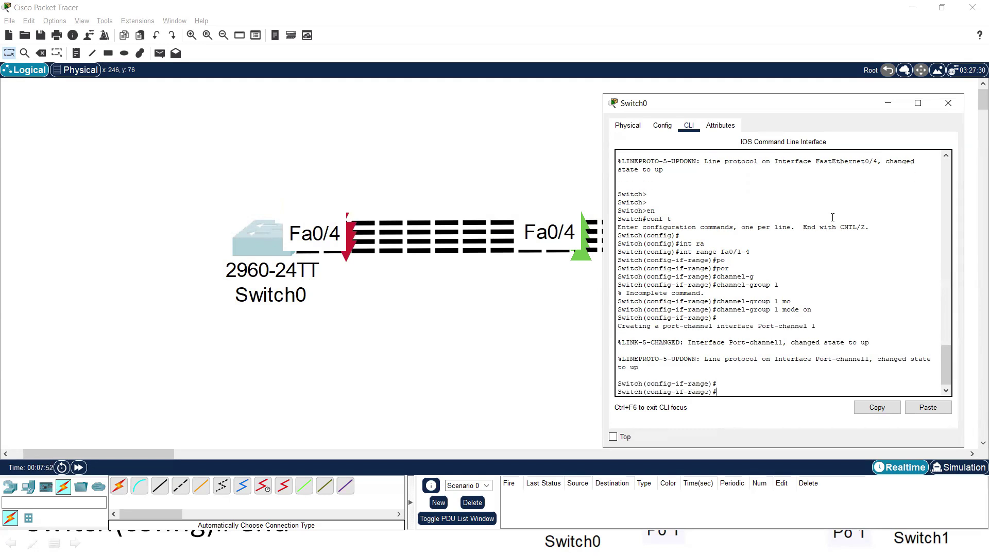
{"action": "type", "text": "ex"}
{"action": "key", "text": "Return"}
{"action": "key", "text": "Return"}
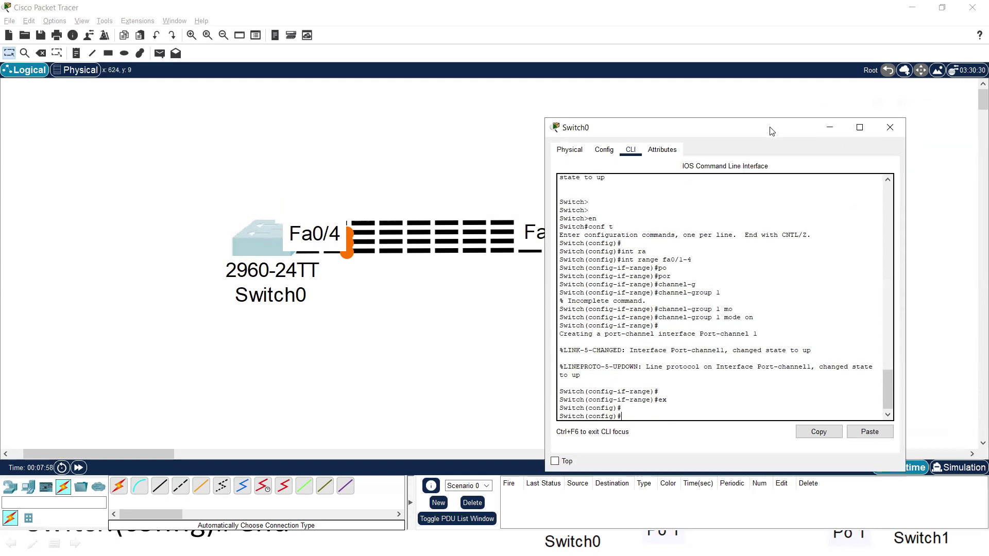
Step: Close Switch0, open Switch1's command line, and enter privileged and global configuration mode
{"action": "left_click", "coordinate": [948, 103]}
{"action": "left_click", "coordinate": [644, 230]}
{"action": "left_click", "coordinate": [374, 110]}
{"action": "left_click", "coordinate": [400, 111]}
{"action": "key", "text": "Return"}
{"action": "key", "text": "Return"}
{"action": "type", "text": "en"}
{"action": "key", "text": "Return"}
{"action": "type", "text": "conf t"}
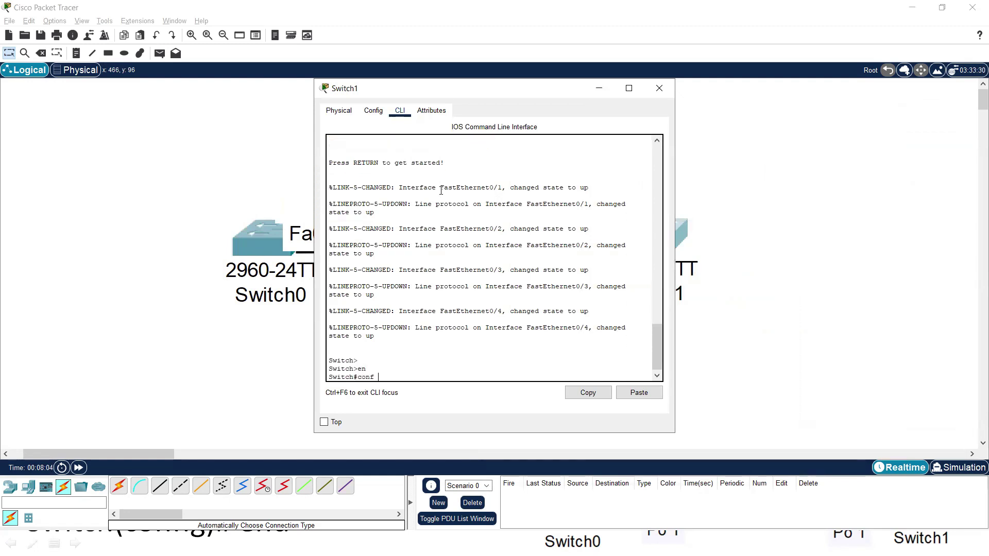
{"action": "key", "text": "Return"}
{"action": "key", "text": "Return"}
{"action": "key", "text": "Return"}
{"action": "type", "text": "c"}
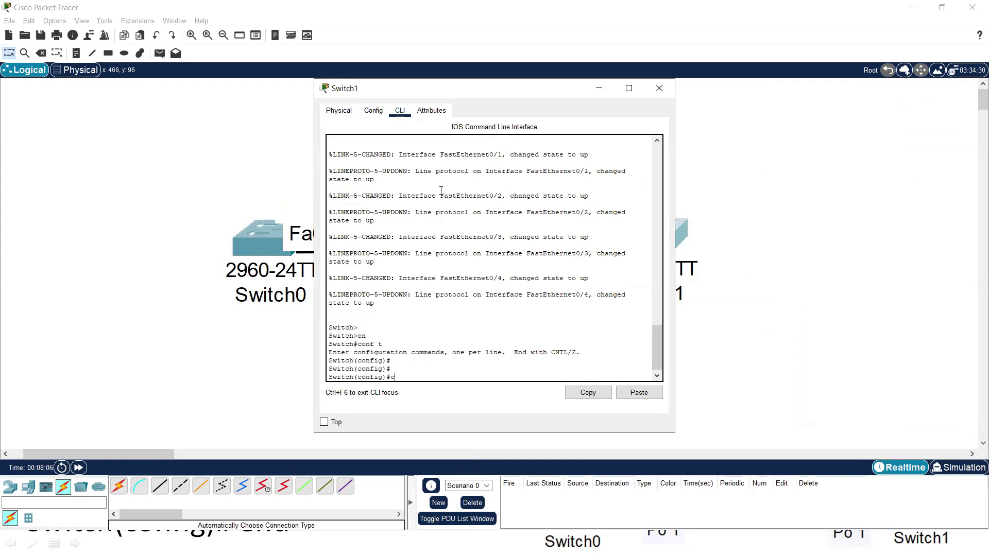
{"action": "type", "text": "hannel-"}
{"action": "key", "text": "Tab"}
{"action": "type", "text": "g"}
{"action": "key", "text": "Tab"}
{"action": "key", "text": "Tab"}
{"action": "type", "text": "r"}
{"action": "key", "text": "Tab"}
{"action": "key", "text": "BackSpace"}
{"action": "key", "text": "BackSpace"}
{"action": "key", "text": "BackSpace"}
{"action": "key", "text": "BackSpace"}
{"action": "key", "text": "BackSpace"}
{"action": "key", "text": "BackSpace"}
{"action": "key", "text": "BackSpace"}
{"action": "key", "text": "BackSpace"}
{"action": "key", "text": "BackSpace"}
{"action": "key", "text": "BackSpace"}
Step: Select the interface range fa0/1-4 on Switch1
{"action": "type", "text": "int"}
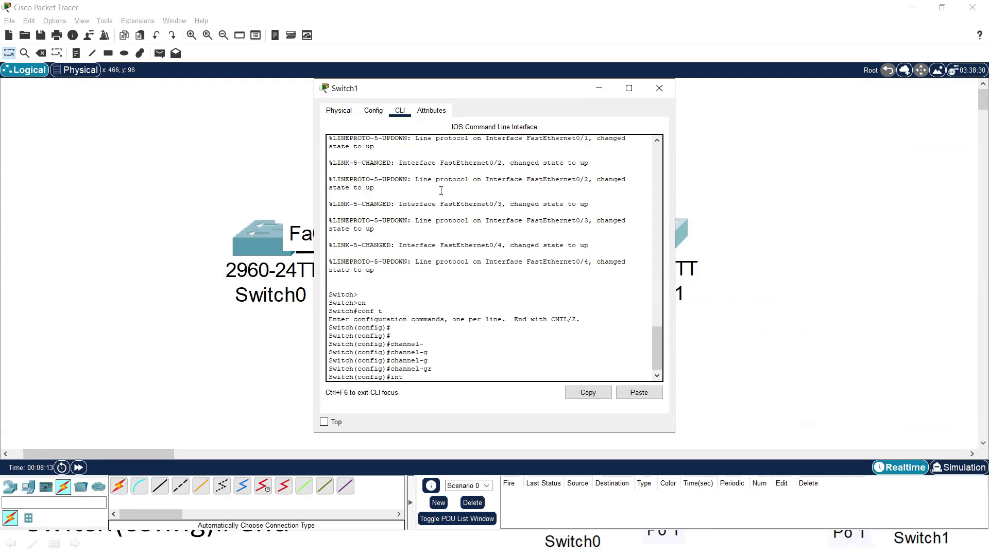
{"action": "type", "text": " ra"}
{"action": "key", "text": "Tab"}
{"action": "type", "text": "fa0/1-4"}
{"action": "key", "text": "Return"}
Step: Assign Switch1's selected interface range to channel-group 1 with mode on
{"action": "type", "text": "s"}
{"action": "key", "text": "BackSpace"}
{"action": "type", "text": "chan"}
{"action": "key", "text": "Tab"}
{"action": "type", "text": "nel-gr"}
{"action": "key", "text": "Tab"}
{"action": "type", "text": "1"}
{"action": "key", "text": "Tab"}
{"action": "type", "text": "m"}
{"action": "type", "text": "o"}
{"action": "key", "text": "Tab"}
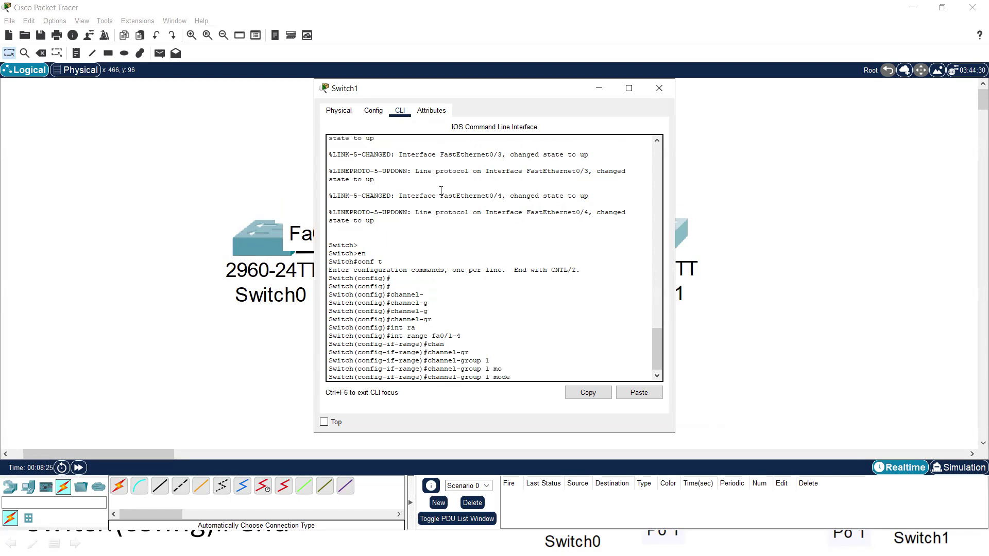
{"action": "type", "text": "on"}
{"action": "key", "text": "Return"}
{"action": "key", "text": "Return"}
{"action": "key", "text": "Return"}
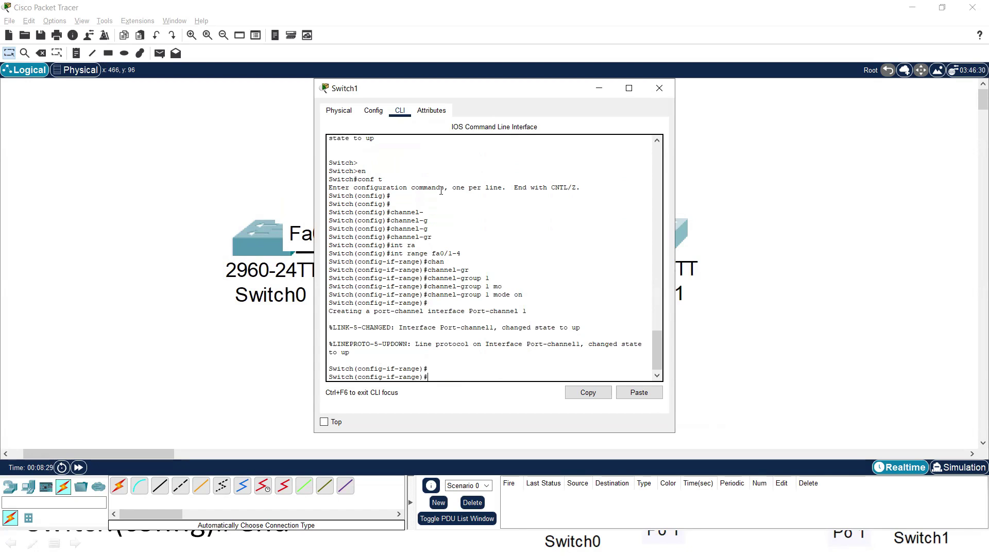
Step: Exit to global configuration mode on Switch1 and return to the topology workspace
{"action": "type", "text": "ex"}
{"action": "key", "text": "Return"}
{"action": "key", "text": "Return"}
{"action": "key", "text": "Return"}
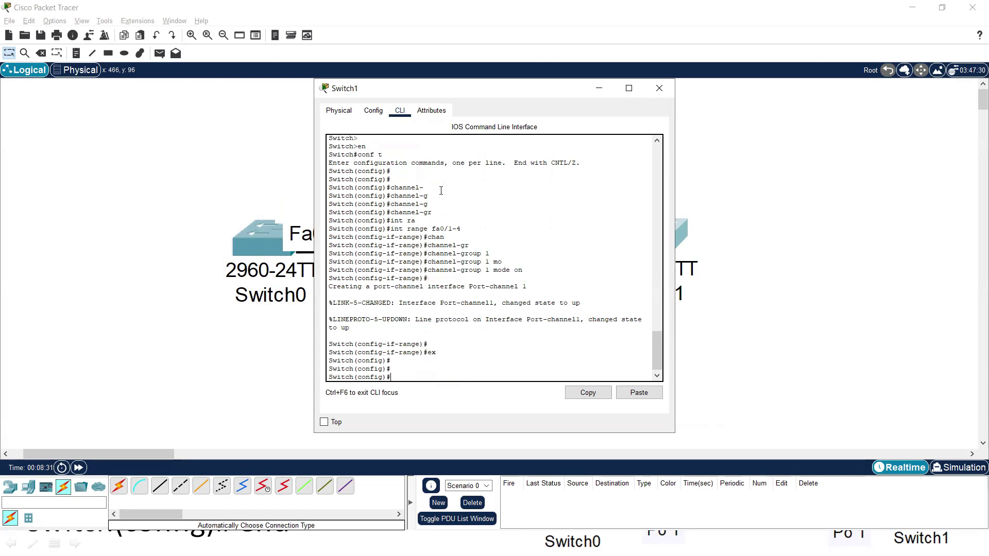
{"action": "left_click", "coordinate": [605, 69]}
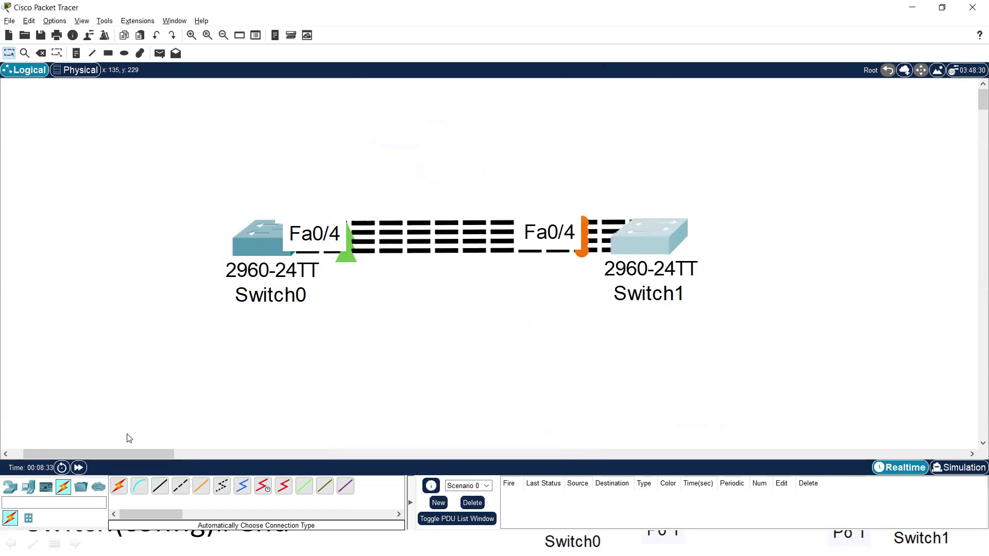
{"action": "left_click_drag", "start_coordinate": [223, 172], "coordinate": [715, 376]}
{"action": "left_click", "coordinate": [766, 353]}
Step: Place a note reading "400 mbps" above the links between the two switches
{"action": "left_click", "coordinate": [76, 53]}
{"action": "left_click", "coordinate": [425, 176]}
{"action": "type", "text": "400 mbps"}
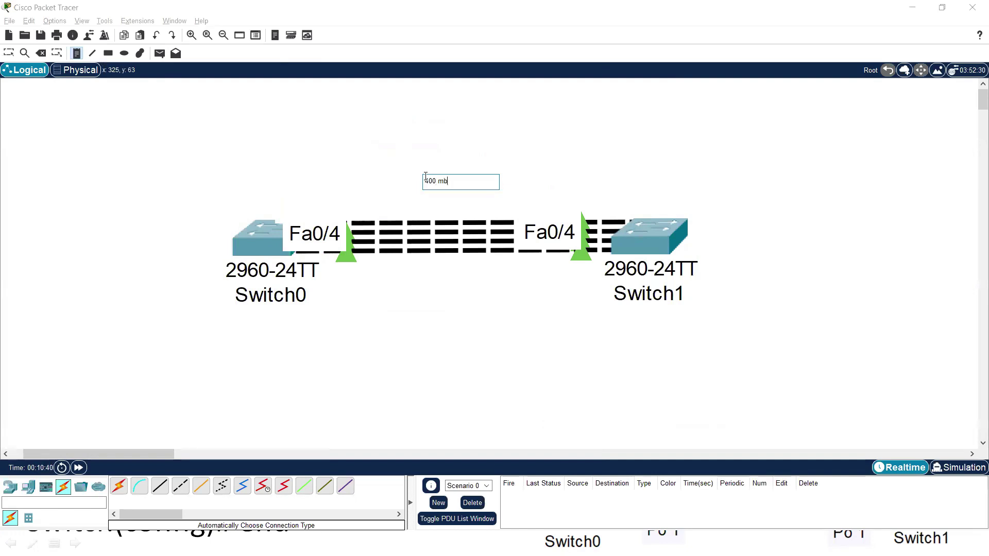
{"action": "left_click", "coordinate": [346, 135]}
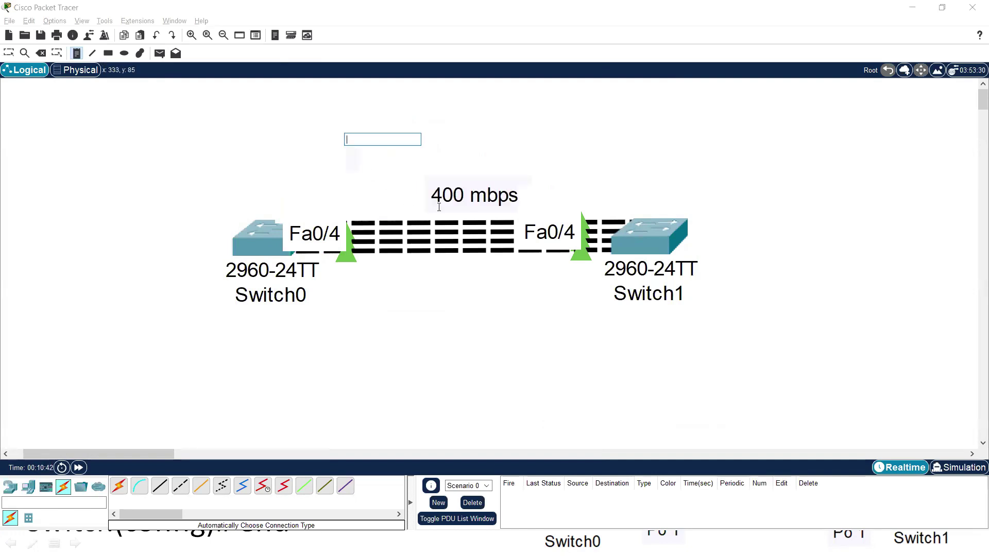
{"action": "left_click", "coordinate": [9, 53]}
Step: Move Switch0 and Switch1 farther apart and re-centre the "400 mbps" note above the links
{"action": "left_click_drag", "start_coordinate": [255, 251], "coordinate": [148, 248]}
{"action": "left_click_drag", "start_coordinate": [670, 240], "coordinate": [765, 240]}
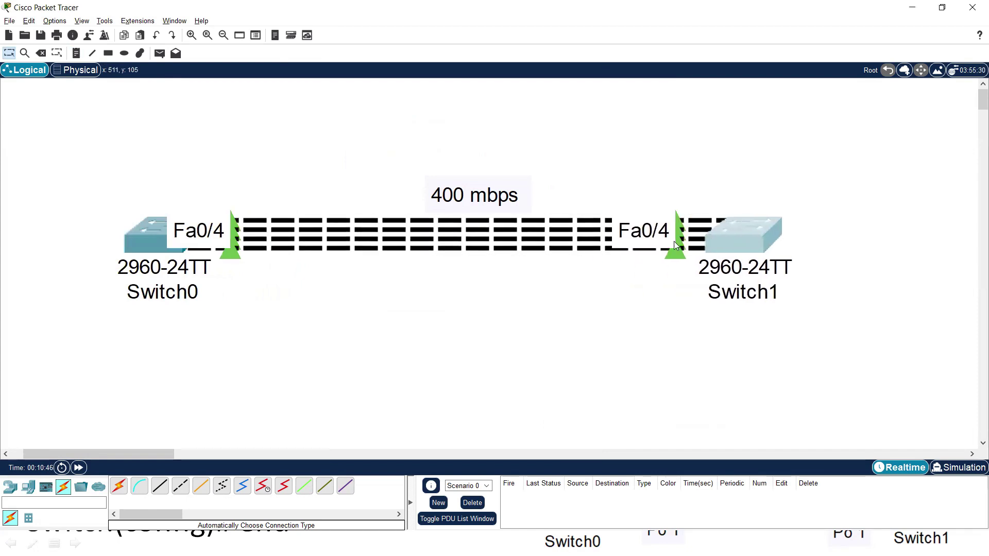
{"action": "left_click_drag", "start_coordinate": [476, 196], "coordinate": [449, 196]}
Step: Add a two-line note beneath the links near Switch0 reading "Portchannel" and "fa0/1, fa0/2, fa0/3 fa0/4"
{"action": "left_click", "coordinate": [77, 53]}
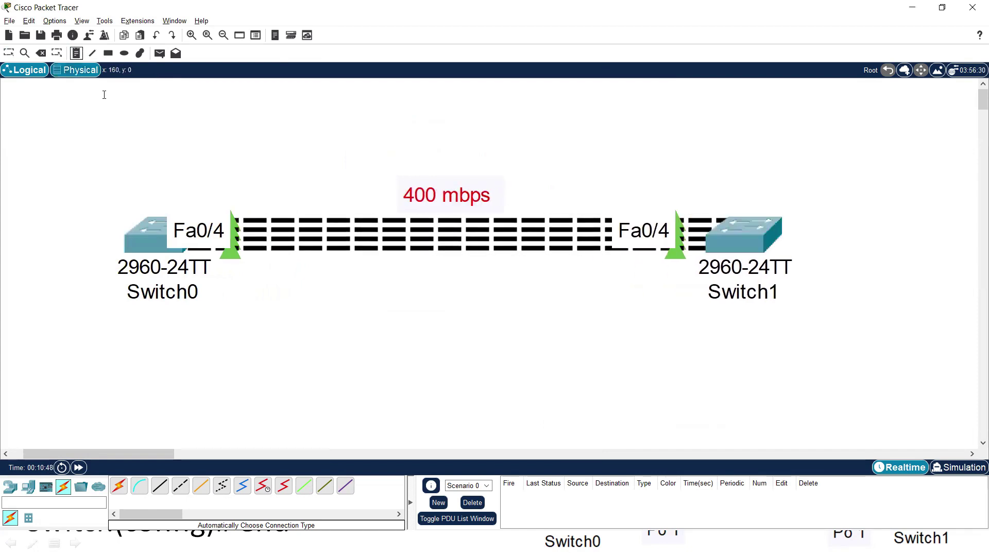
{"action": "left_click", "coordinate": [225, 282]}
{"action": "type", "text": "Portchannel:"}
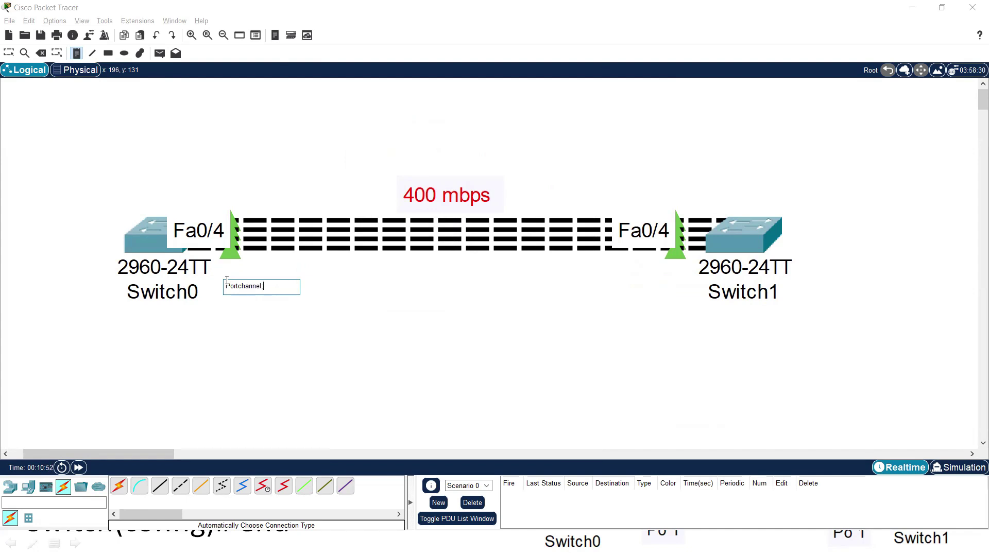
{"action": "key", "text": "Return"}
{"action": "type", "text": "Po"}
{"action": "key", "text": "BackSpace"}
{"action": "key", "text": "BackSpace"}
{"action": "type", "text": "fa0/1,"}
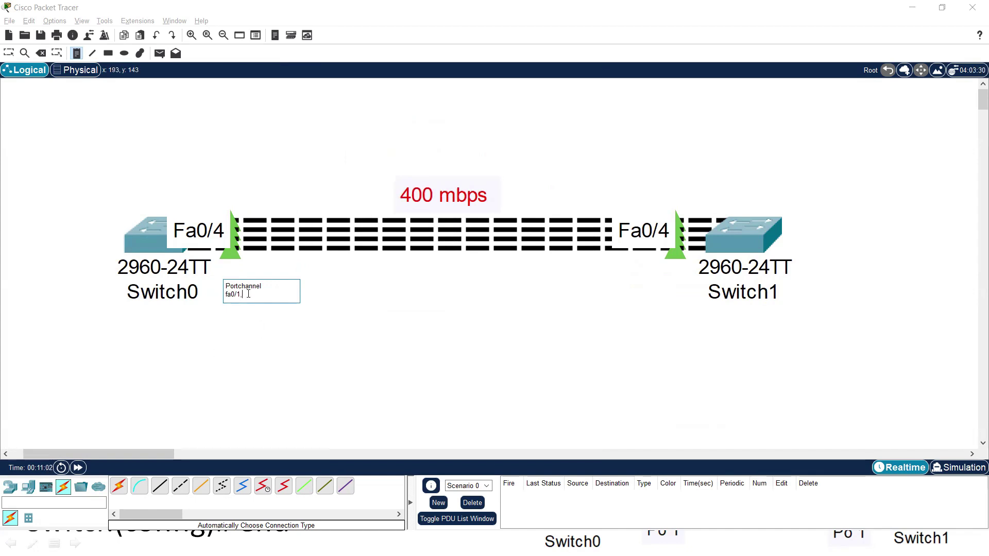
{"action": "type", "text": "fa0/2, fa0/3 fa0/4"}
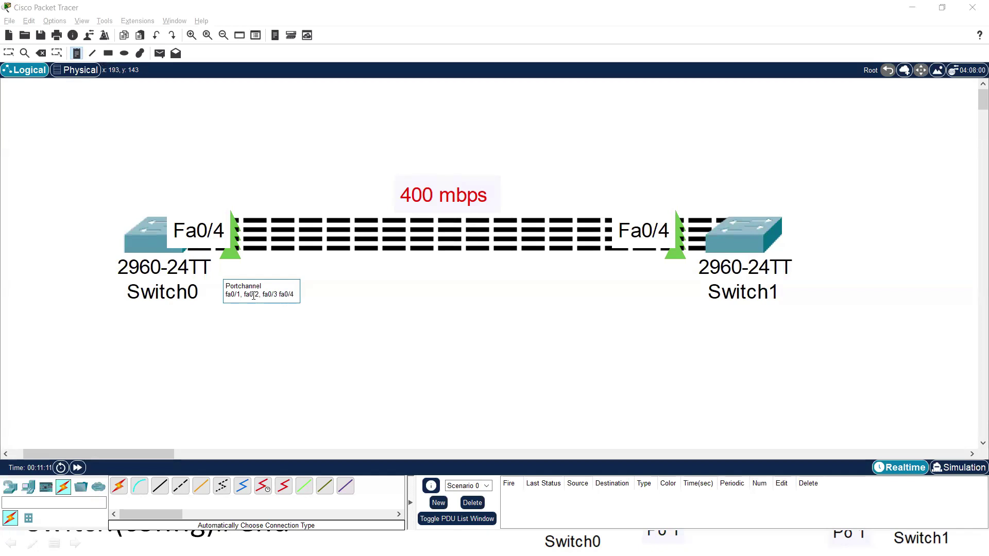
{"action": "left_click", "coordinate": [248, 268]}
{"action": "left_click", "coordinate": [105, 136]}
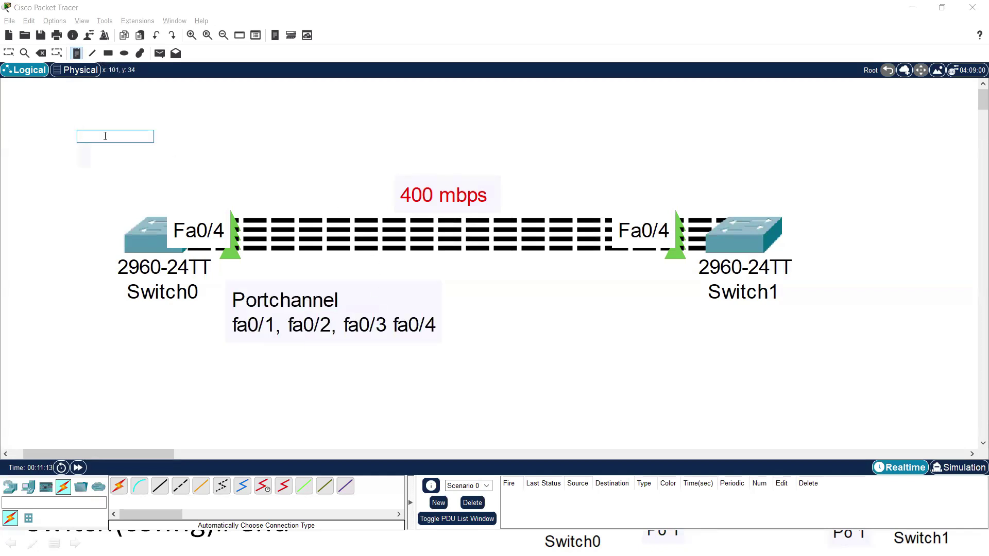
{"action": "key", "text": "Escape"}
Step: Change the note's first line to "Portchannel 0" and shift the note slightly closer to Switch0
{"action": "double_click", "coordinate": [347, 302]}
{"action": "key", "text": "Escape"}
{"action": "double_click", "coordinate": [288, 296]}
{"action": "type", "text": "0"}
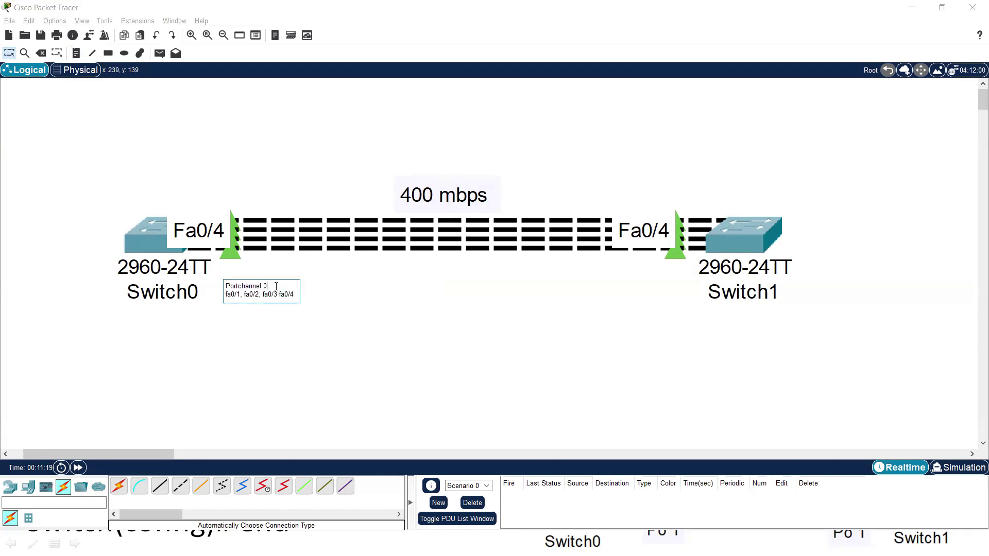
{"action": "left_click", "coordinate": [504, 390]}
{"action": "left_click_drag", "start_coordinate": [394, 325], "coordinate": [378, 326]}
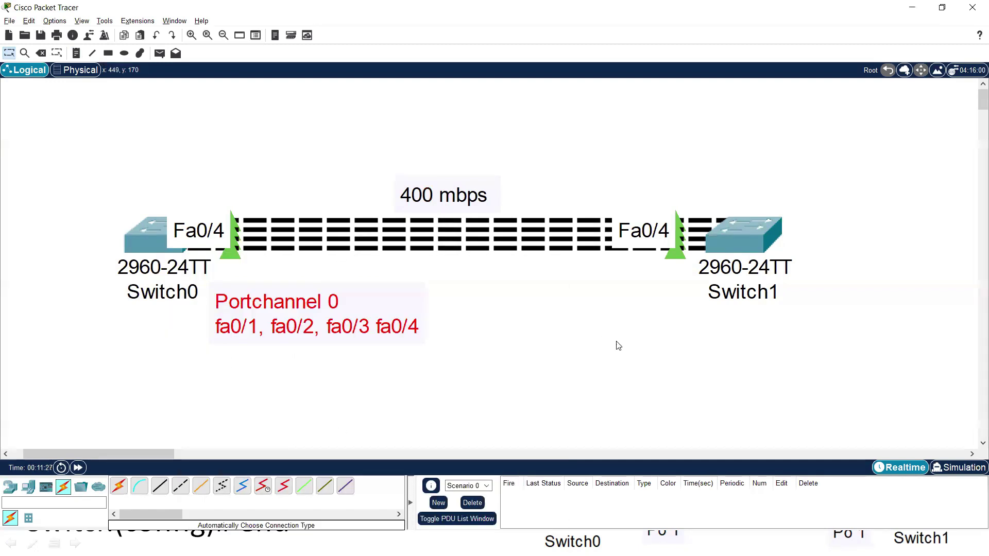
Step: Open Switch0's command line and enter interface configuration for port-channel 1
{"action": "left_click", "coordinate": [157, 239]}
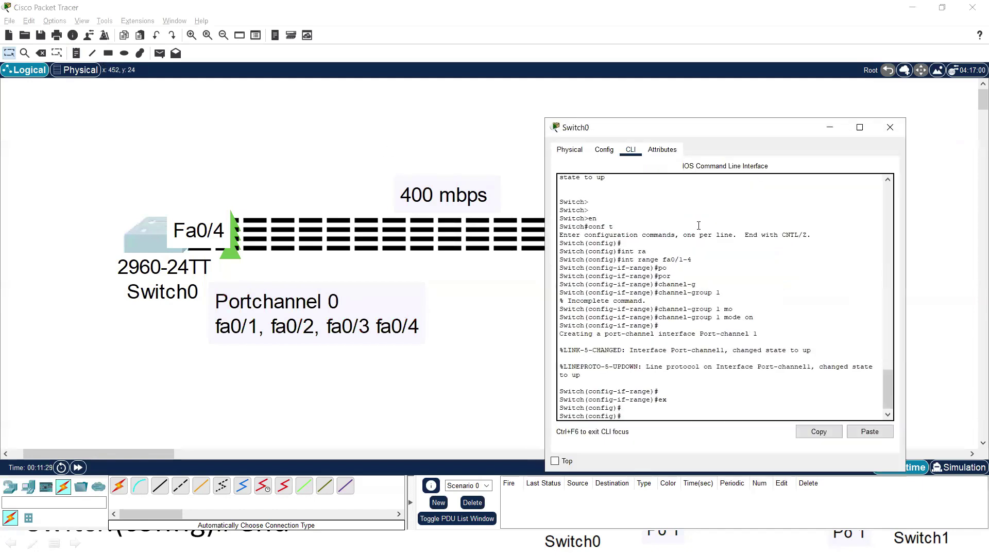
{"action": "key", "text": "Return"}
{"action": "key", "text": "Return"}
{"action": "type", "text": "int p"}
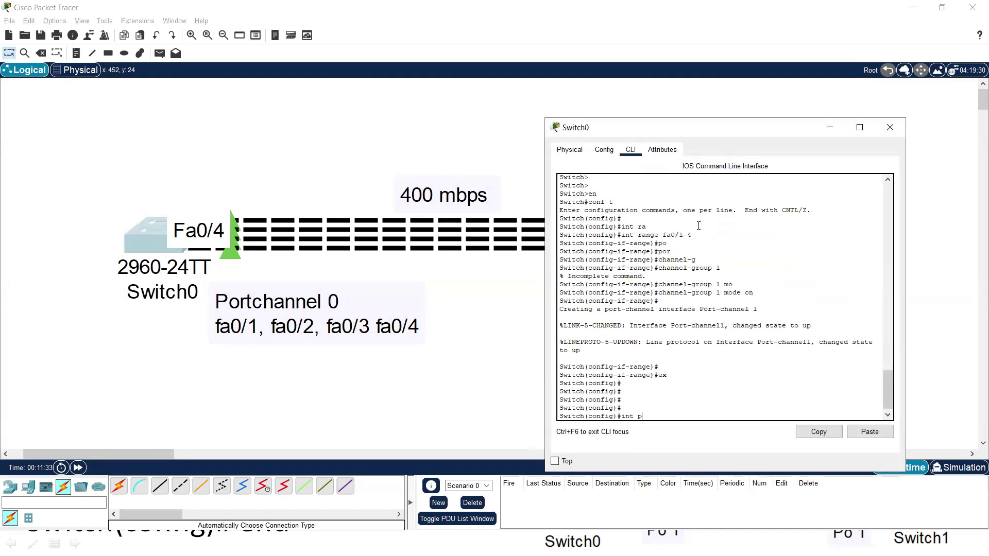
{"action": "key", "text": "Tab"}
{"action": "type", "text": "1"}
{"action": "key", "text": "Return"}
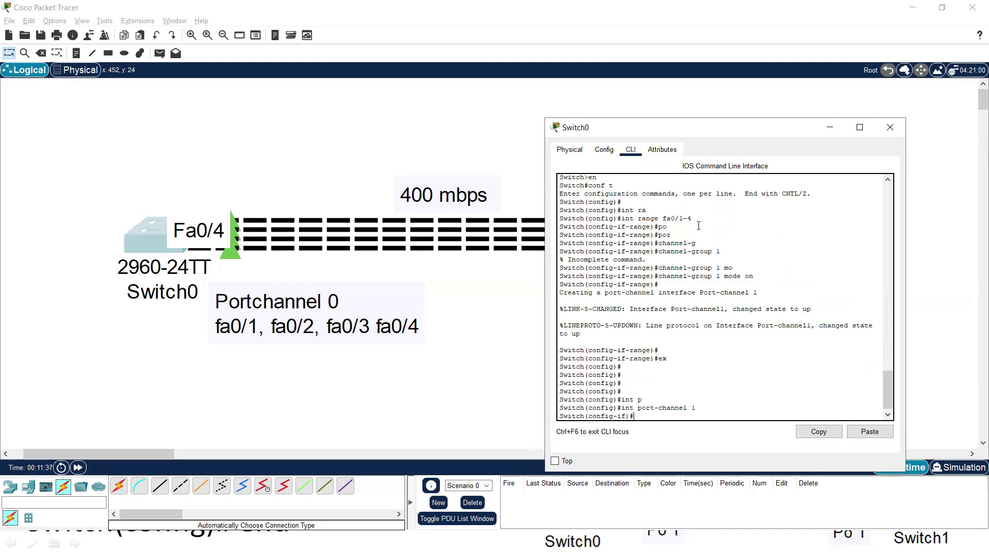
Step: Set Switch0's port-channel 1 to switchport mode trunk and close the switch's window
{"action": "type", "text": "sw"}
{"action": "key", "text": "Tab"}
{"action": "type", "text": "mo"}
{"action": "key", "text": "Tab"}
{"action": "type", "text": "tr"}
{"action": "key", "text": "Tab"}
{"action": "key", "text": "Return"}
{"action": "key", "text": "Return"}
{"action": "key", "text": "Return"}
{"action": "key", "text": "Return"}
{"action": "key", "text": "Return"}
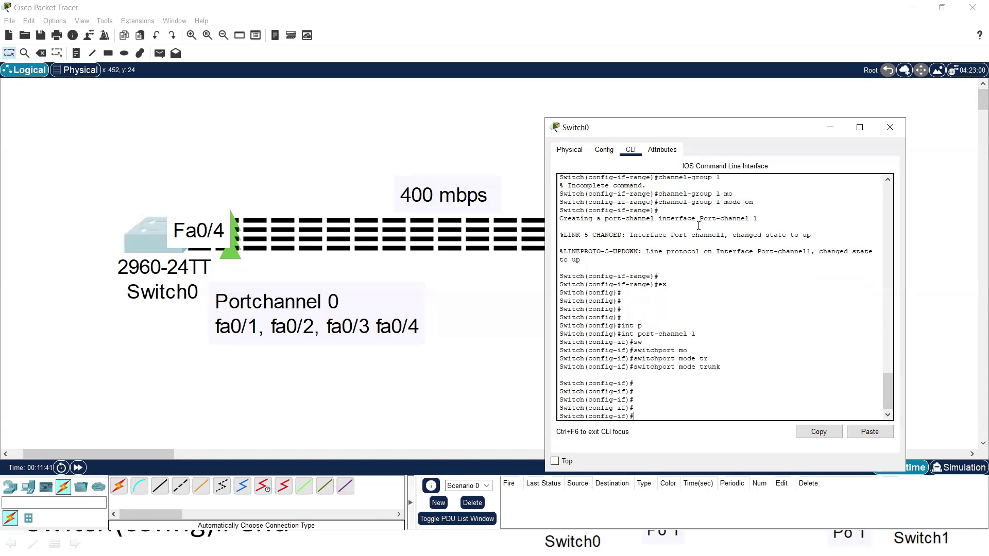
{"action": "left_click", "coordinate": [890, 127]}
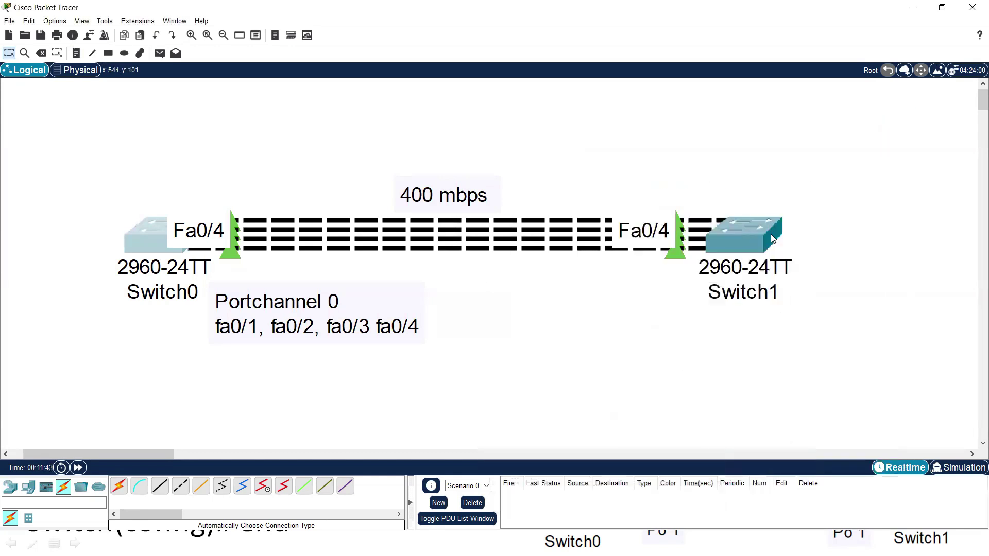
Step: Open Switch1's command line and enter interface configuration for port-channel 1
{"action": "left_click", "coordinate": [744, 235]}
{"action": "key", "text": "Return"}
{"action": "key", "text": "Return"}
{"action": "key", "text": "Return"}
{"action": "type", "text": "int po"}
{"action": "key", "text": "Tab"}
{"action": "type", "text": "1"}
{"action": "key", "text": "Return"}
Step: Set Switch1's port-channel 1 to switchport mode trunk and put the switch's window away
{"action": "type", "text": "sw"}
{"action": "key", "text": "Tab"}
{"action": "type", "text": "mo"}
{"action": "key", "text": "Tab"}
{"action": "type", "text": "tr"}
{"action": "key", "text": "Tab"}
{"action": "key", "text": "Return"}
{"action": "key", "text": "Return"}
{"action": "key", "text": "Return"}
{"action": "key", "text": "Return"}
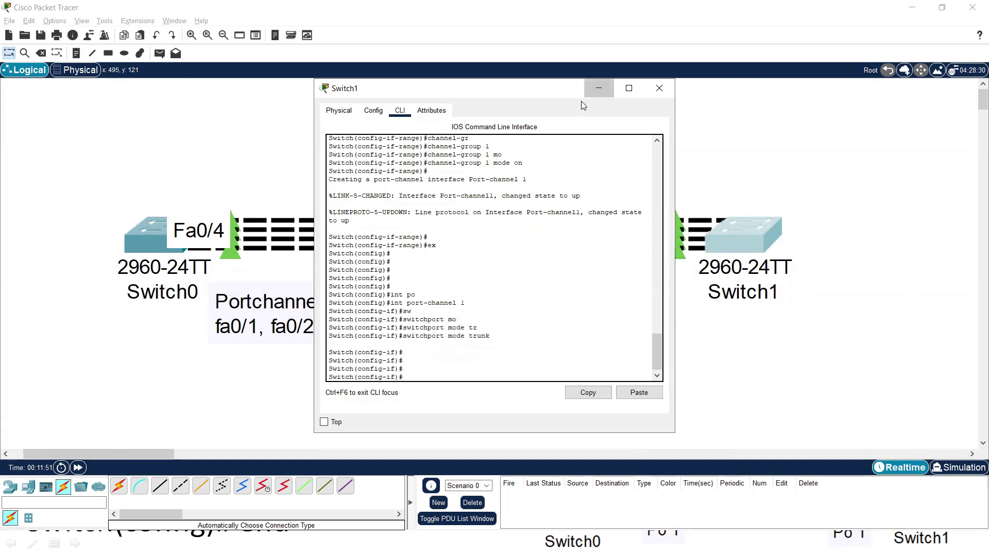
{"action": "left_click", "coordinate": [599, 89]}
Step: Reopen Switch0's command line and exit interface configuration to global configuration mode
{"action": "left_click", "coordinate": [159, 241]}
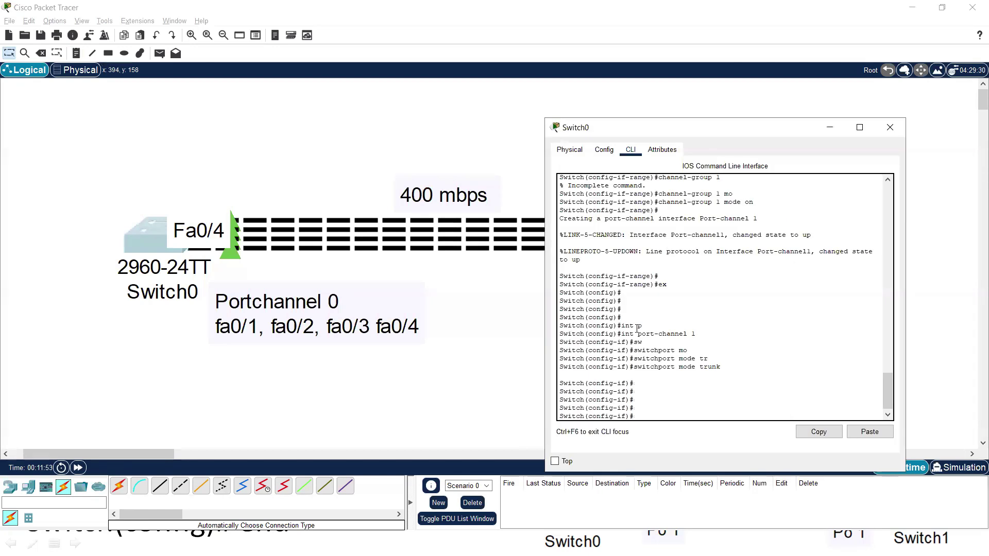
{"action": "key", "text": "Return"}
{"action": "key", "text": "Return"}
{"action": "type", "text": "ex"}
{"action": "key", "text": "Return"}
{"action": "key", "text": "Return"}
{"action": "key", "text": "Return"}
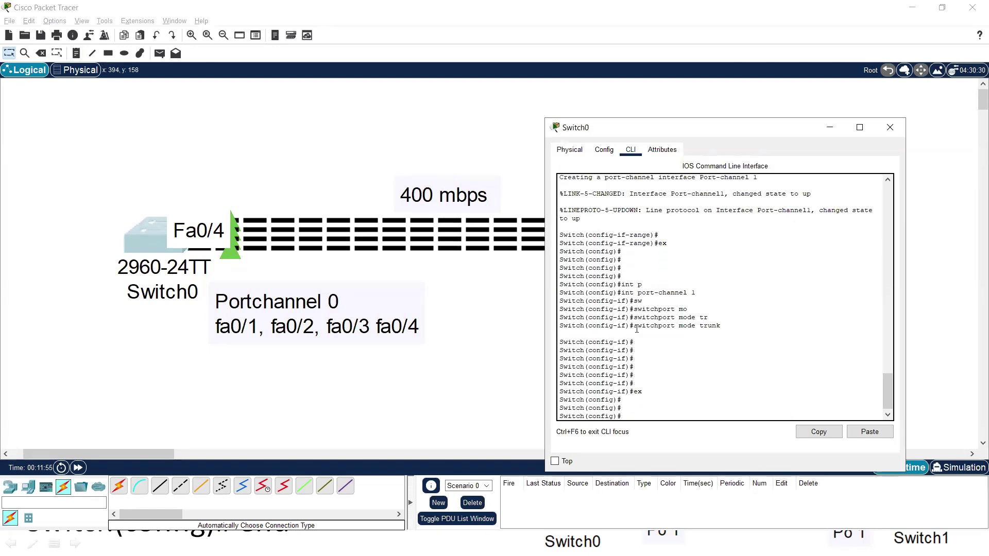
{"action": "type", "text": "show i"}
{"action": "key", "text": "BackSpace"}
{"action": "key", "text": "BackSpace"}
{"action": "key", "text": "BackSpace"}
{"action": "key", "text": "BackSpace"}
Step: Leave global configuration mode on Switch0 and run show int port-channel 1
{"action": "type", "text": "ex"}
{"action": "key", "text": "Return"}
{"action": "type", "text": "show int po"}
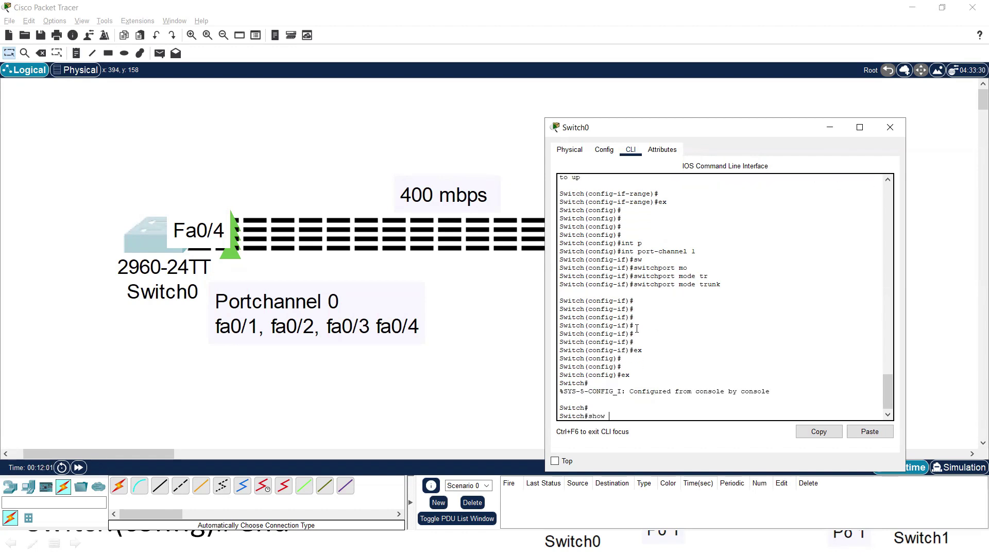
{"action": "key", "text": "Tab"}
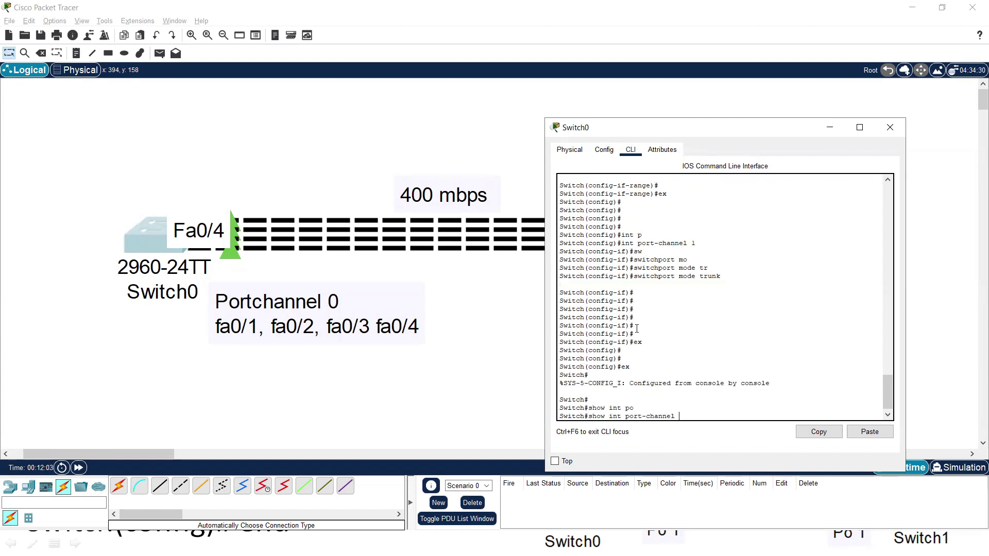
{"action": "type", "text": "1"}
{"action": "key", "text": "Return"}
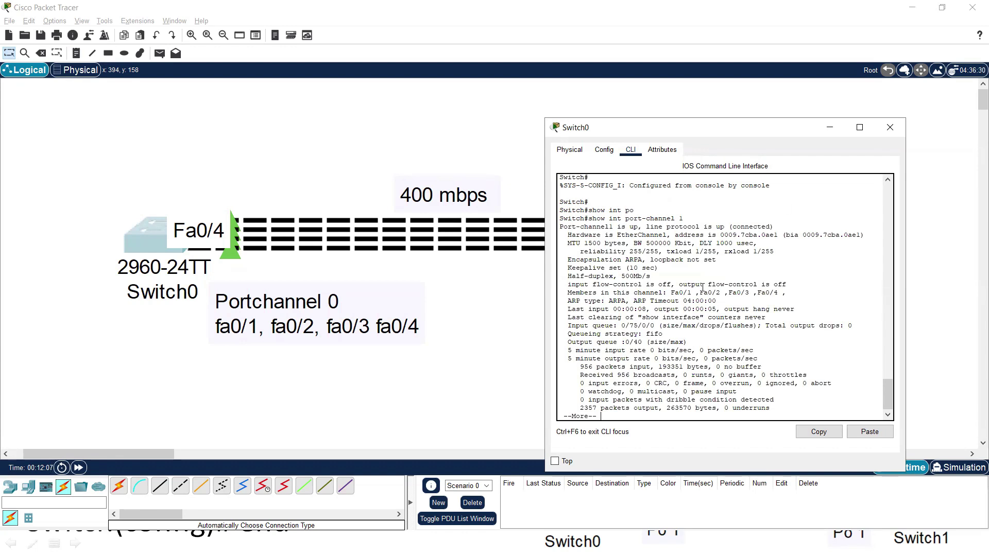
Step: Page through the port-channel 1 output, examining its member ports and its duplex and speed line
{"action": "key", "text": "Return"}
{"action": "key", "text": "Return"}
{"action": "key", "text": "Return"}
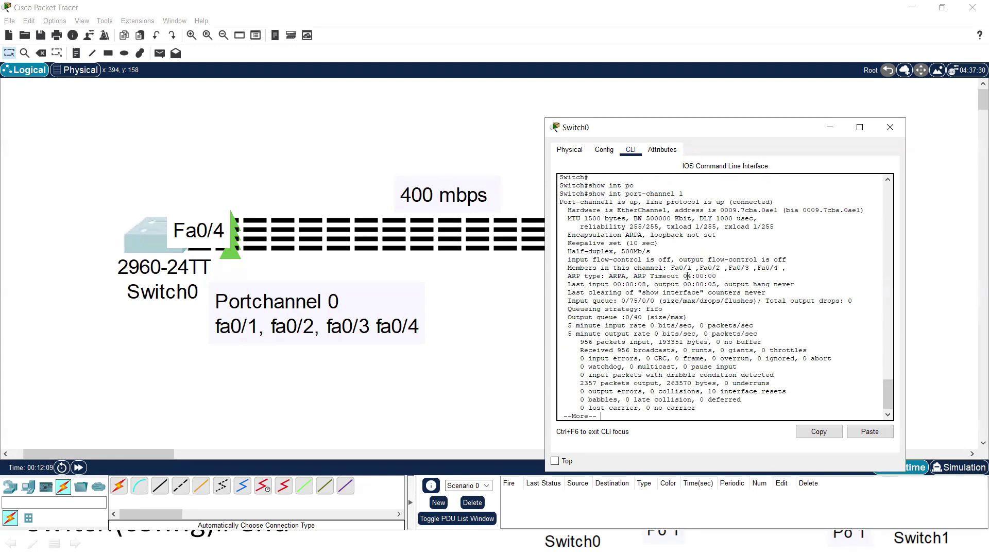
{"action": "left_click_drag", "start_coordinate": [786, 268], "coordinate": [669, 268]}
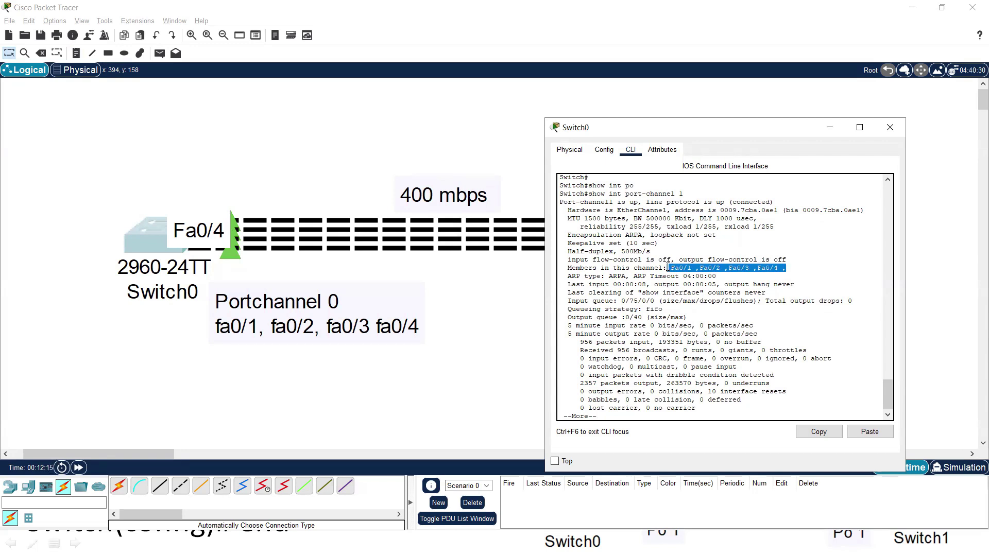
{"action": "left_click_drag", "start_coordinate": [668, 268], "coordinate": [568, 251]}
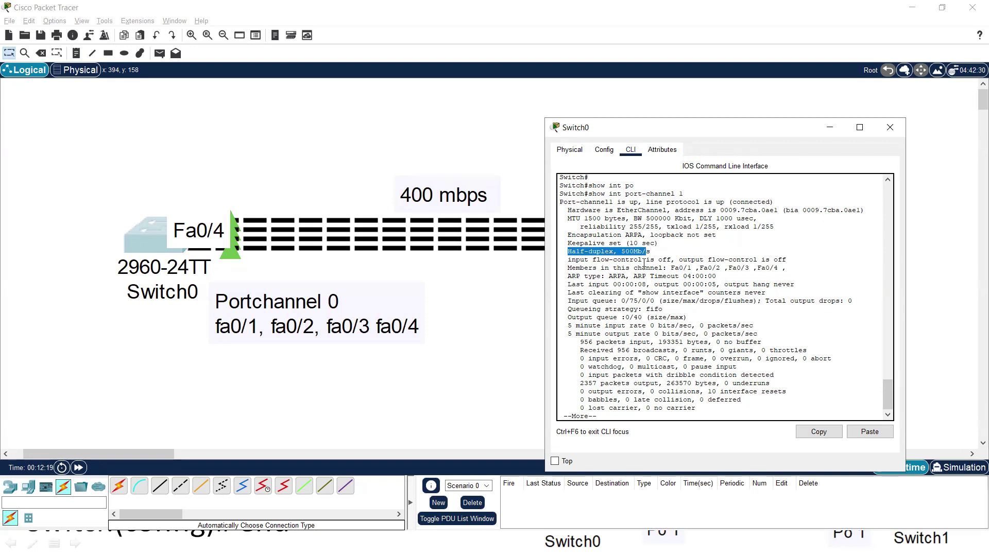
{"action": "left_click", "coordinate": [757, 250]}
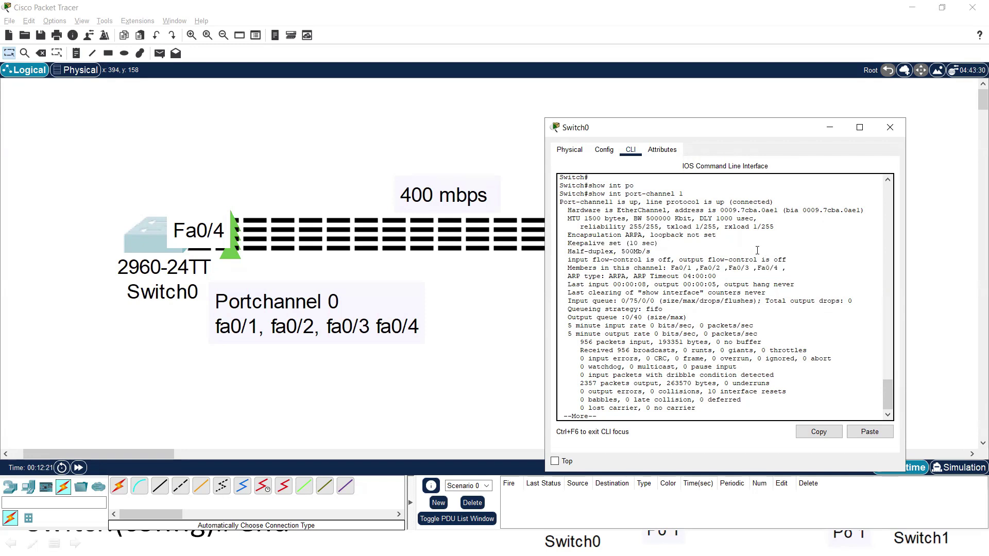
{"action": "key", "text": "space"}
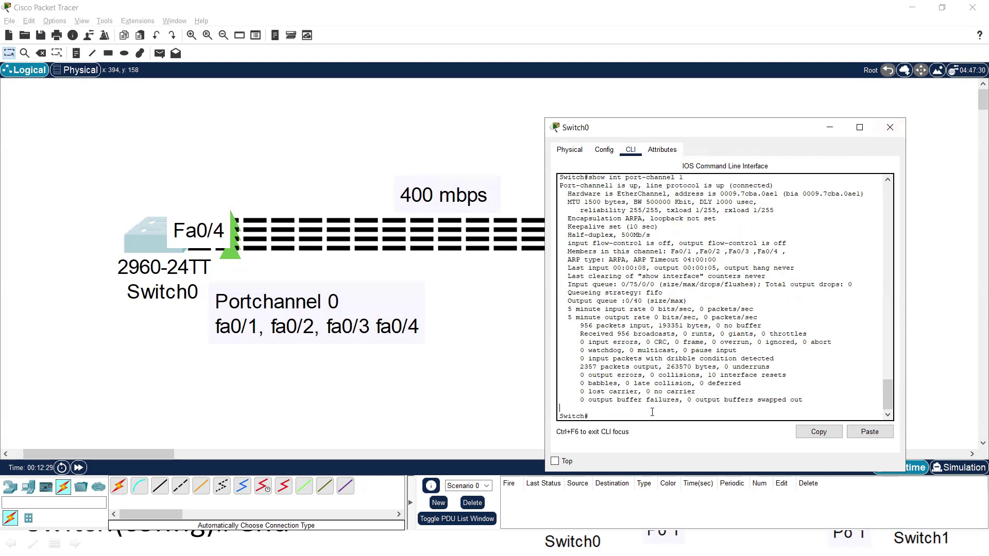
Step: Run show etherchannel on Switch0 and examine the group number, group state and port count
{"action": "key", "text": "Return"}
{"action": "key", "text": "Return"}
{"action": "type", "text": "show et"}
{"action": "key", "text": "Tab"}
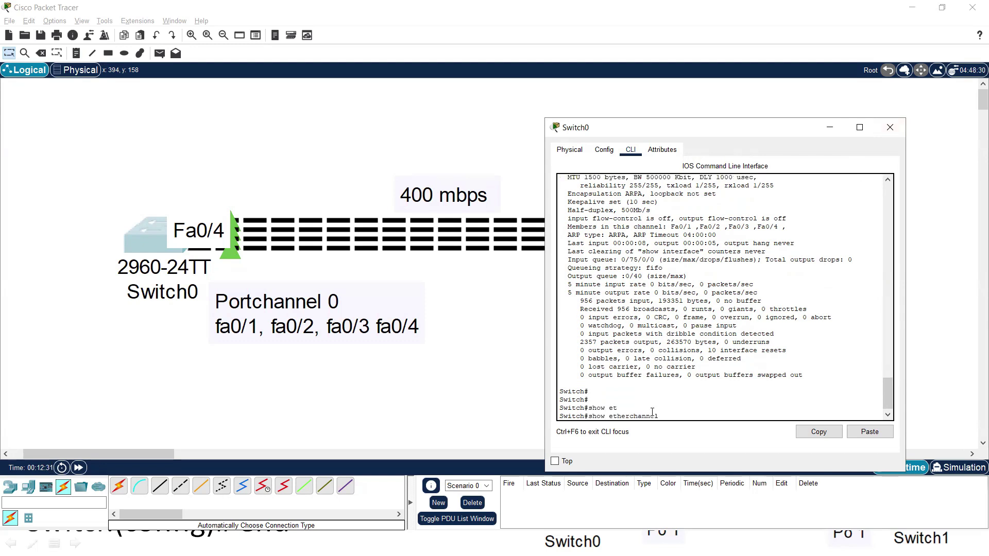
{"action": "key", "text": "Return"}
{"action": "key", "text": "Return"}
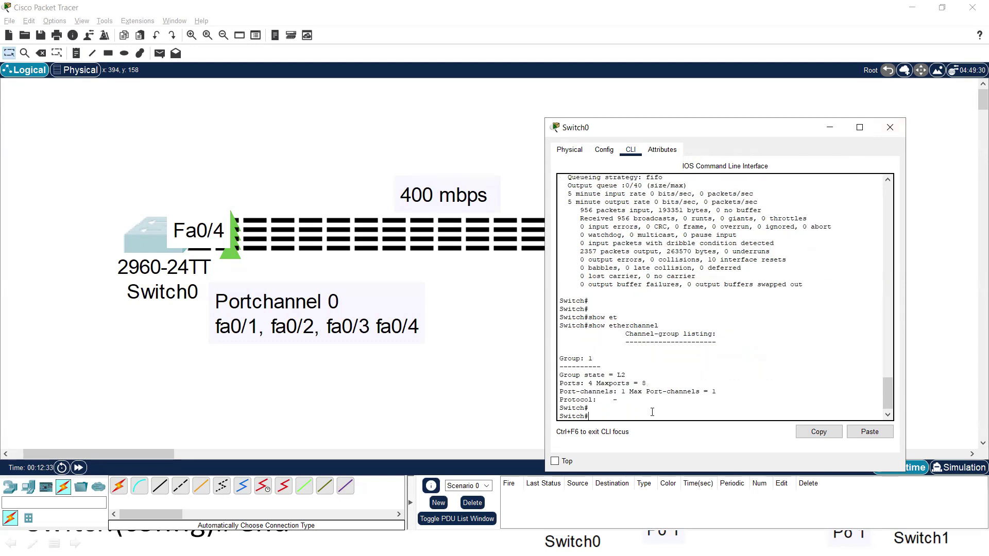
{"action": "left_click_drag", "start_coordinate": [628, 376], "coordinate": [560, 360]}
{"action": "left_click", "coordinate": [596, 359]}
{"action": "left_click_drag", "start_coordinate": [598, 385], "coordinate": [560, 385]}
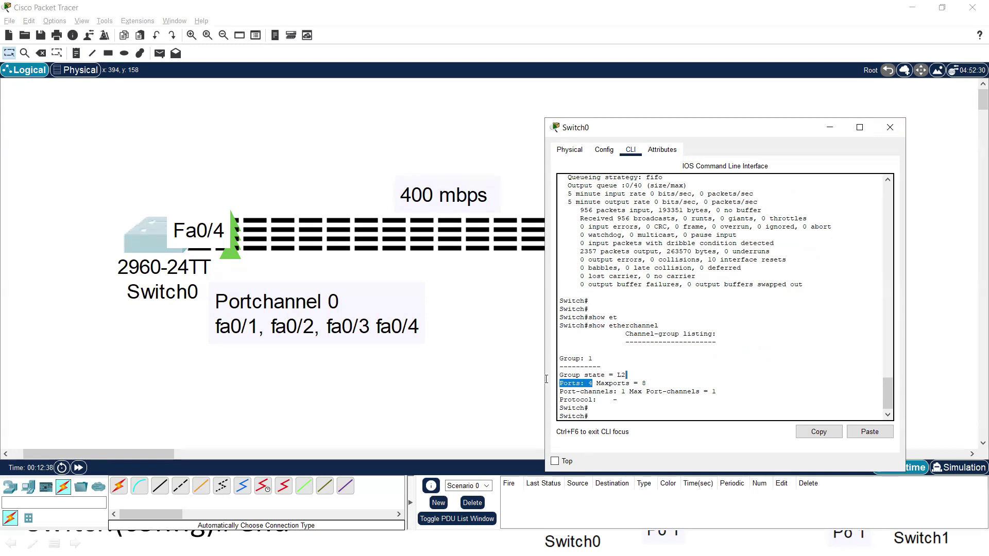
Step: List the options available for Switch0's show etherchannel command
{"action": "left_click", "coordinate": [638, 420]}
{"action": "type", "text": "show e"}
{"action": "key", "text": "Tab"}
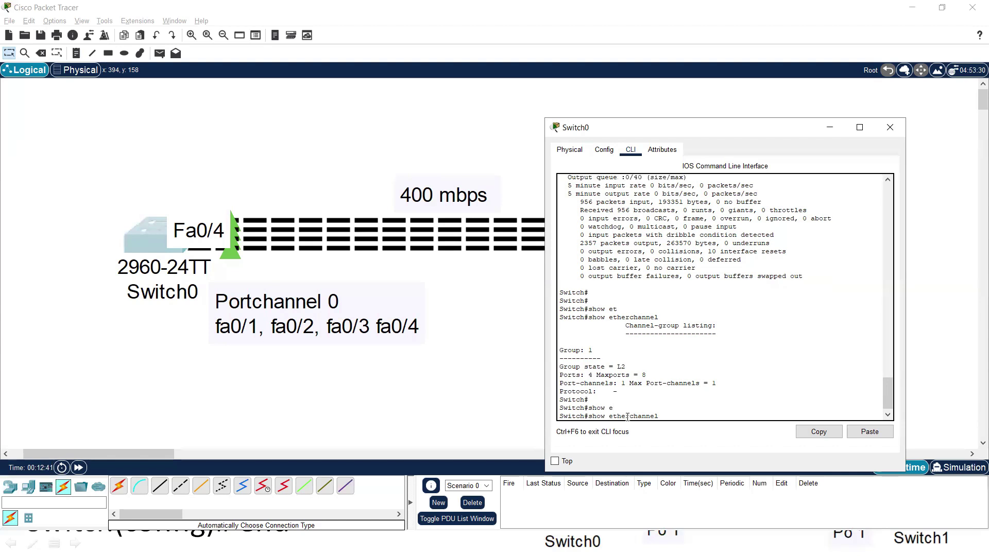
{"action": "type", "text": "?"}
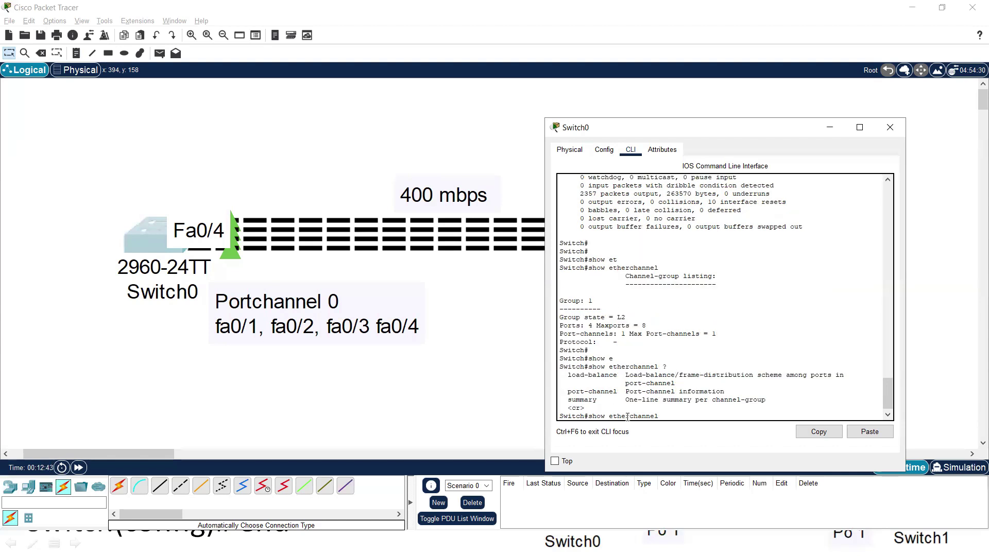
Step: Run show etherchannel summary and highlight the port-channel entry and its member ports
{"action": "type", "text": "su"}
{"action": "key", "text": "Tab"}
{"action": "key", "text": "Return"}
{"action": "key", "text": "Return"}
{"action": "key", "text": "Return"}
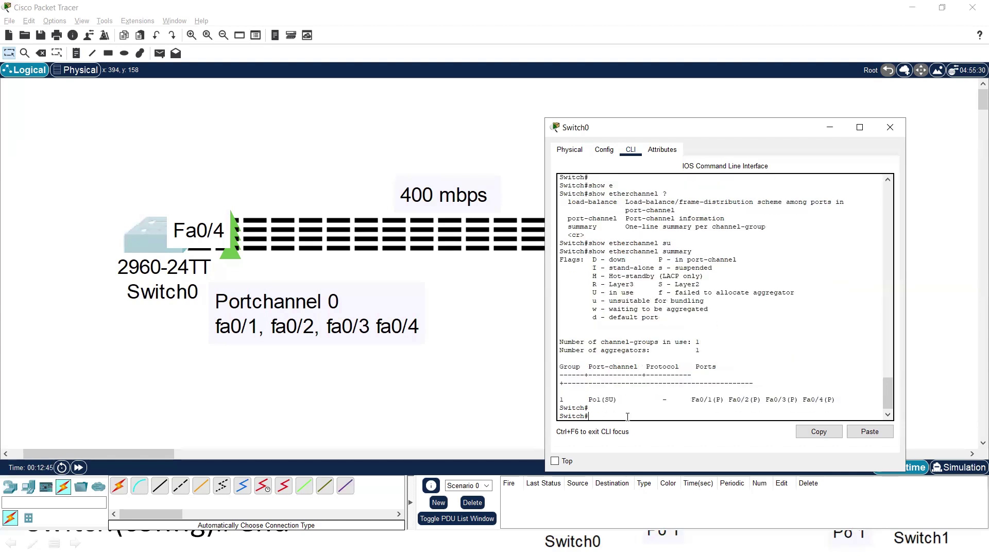
{"action": "left_click_drag", "start_coordinate": [585, 391], "coordinate": [618, 390]}
{"action": "left_click_drag", "start_coordinate": [691, 392], "coordinate": [850, 392]}
{"action": "left_click", "coordinate": [787, 407]}
{"action": "key", "text": "Return"}
{"action": "key", "text": "Return"}
{"action": "key", "text": "Return"}
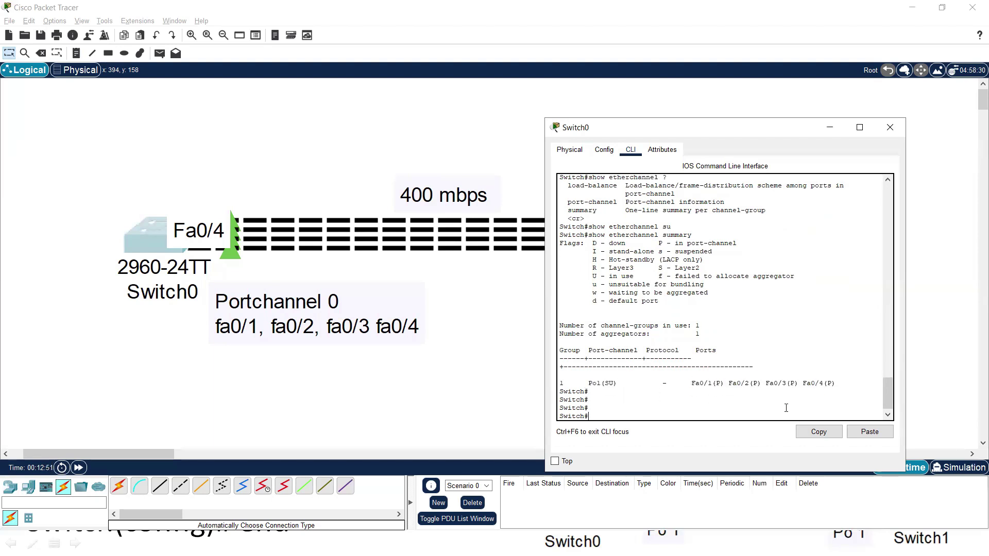
Step: Check Switch0's trunk information with show int trunk and close the switch's window
{"action": "type", "text": "show in"}
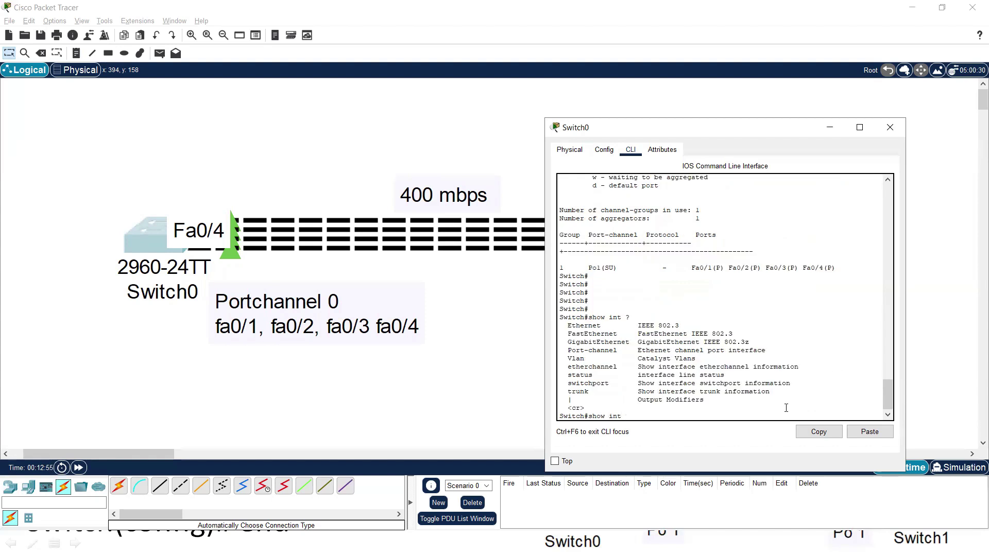
{"action": "type", "text": "tr"}
{"action": "key", "text": "Tab"}
{"action": "key", "text": "Return"}
{"action": "key", "text": "Return"}
{"action": "key", "text": "Return"}
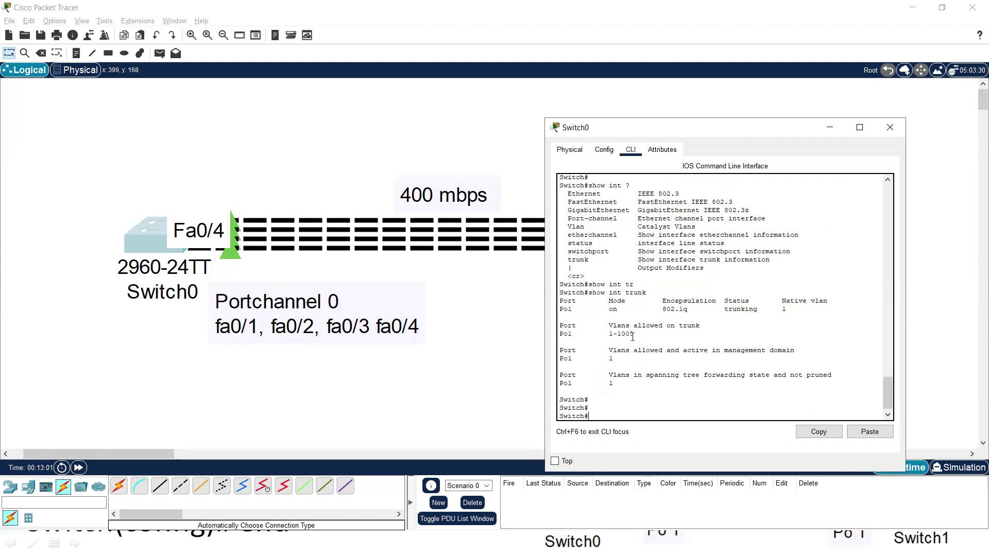
{"action": "left_click_drag", "start_coordinate": [614, 333], "coordinate": [558, 343]}
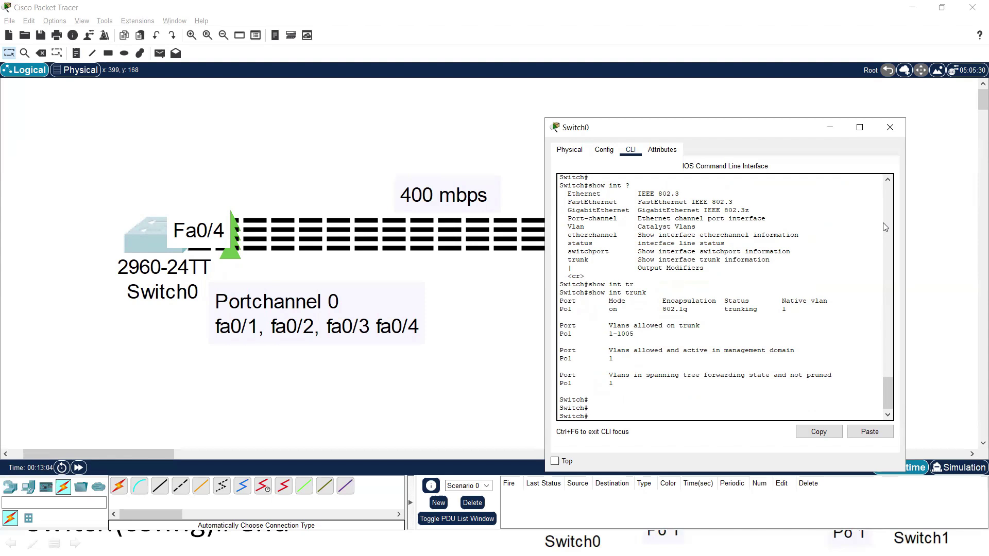
{"action": "left_click", "coordinate": [901, 122]}
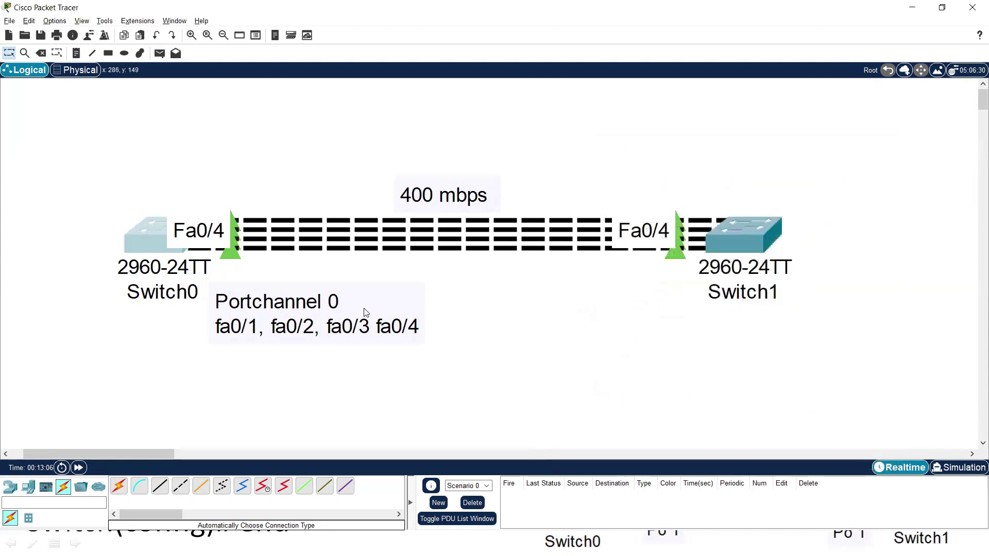
{"action": "left_click_drag", "start_coordinate": [89, 176], "coordinate": [847, 352]}
{"action": "left_click", "coordinate": [551, 371]}
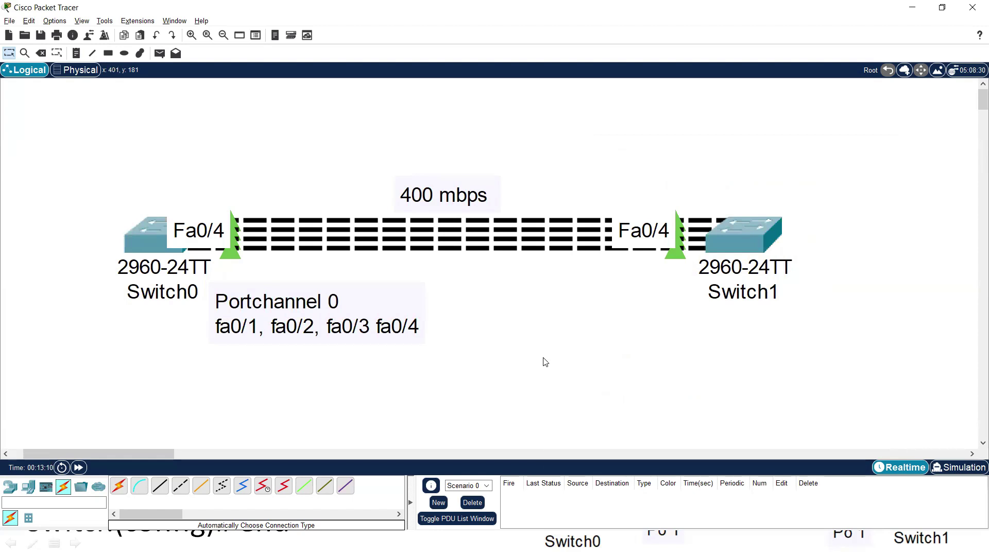
Step: Switch to the slideshow, advance to the Dynamic EtherChannel slide and underline its title with the pen
{"action": "key", "text": "alt+Tab"}
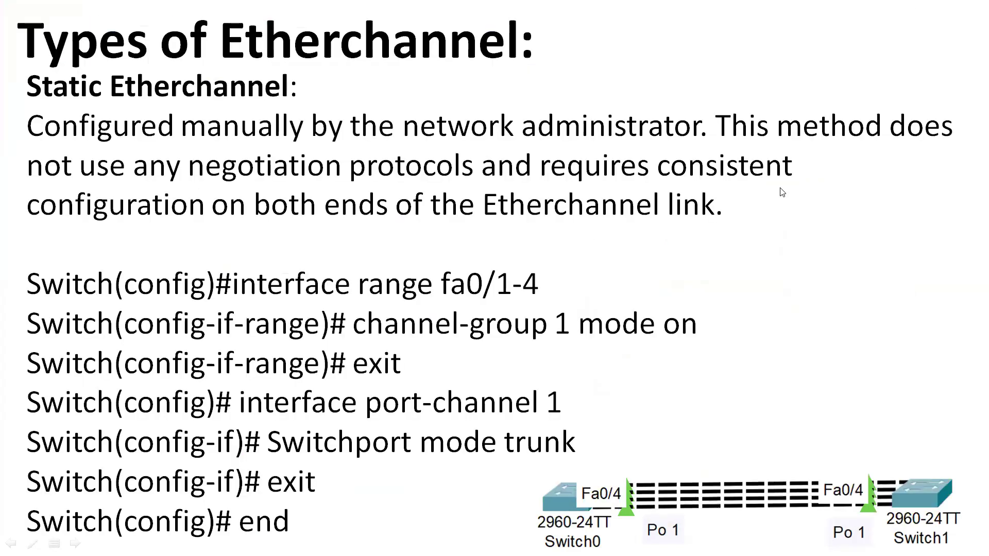
{"action": "left_click", "coordinate": [782, 192]}
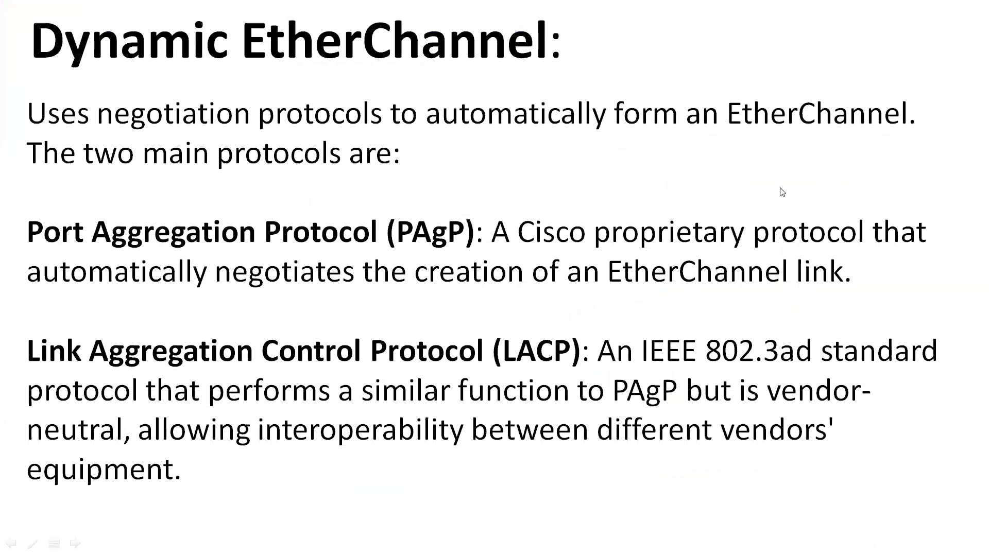
{"action": "key", "text": "ctrl+p"}
{"action": "mouse_move", "coordinate": [35, 60]}
{"action": "left_mouse_down"}
{"action": "mouse_move", "coordinate": [512, 85]}
{"action": "mouse_move", "coordinate": [561, 61]}
{"action": "left_mouse_up"}
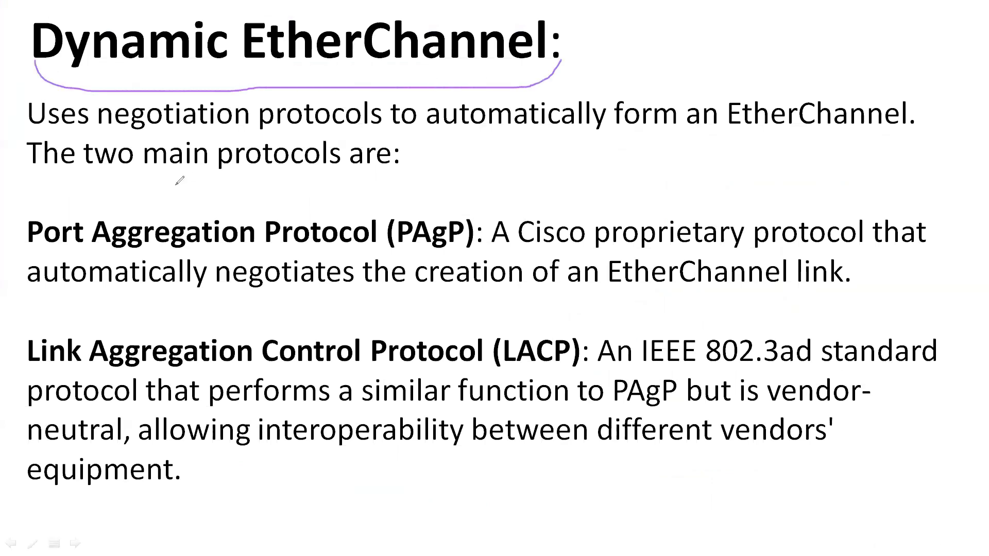
Step: Bracket and underline the Port Aggregation Protocol (PAgP) paragraph with the pen and put the pen away
{"action": "mouse_move", "coordinate": [48, 204]}
{"action": "left_mouse_down"}
{"action": "mouse_move", "coordinate": [25, 212]}
{"action": "mouse_move", "coordinate": [23, 286]}
{"action": "mouse_move", "coordinate": [40, 304]}
{"action": "left_mouse_up"}
{"action": "left_click_drag", "start_coordinate": [527, 250], "coordinate": [584, 260]}
{"action": "mouse_move", "coordinate": [656, 260]}
{"action": "left_mouse_down"}
{"action": "mouse_move", "coordinate": [804, 267]}
{"action": "mouse_move", "coordinate": [897, 262]}
{"action": "mouse_move", "coordinate": [925, 250]}
{"action": "left_mouse_up"}
{"action": "mouse_move", "coordinate": [21, 302]}
{"action": "left_mouse_down"}
{"action": "mouse_move", "coordinate": [50, 309]}
{"action": "mouse_move", "coordinate": [211, 314]}
{"action": "mouse_move", "coordinate": [835, 296]}
{"action": "left_mouse_up"}
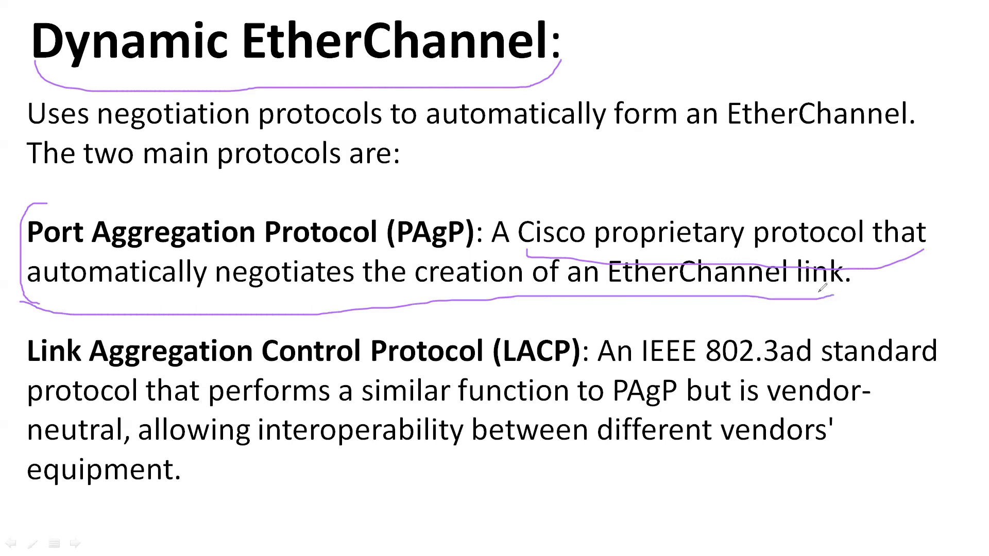
{"action": "key", "text": "Escape"}
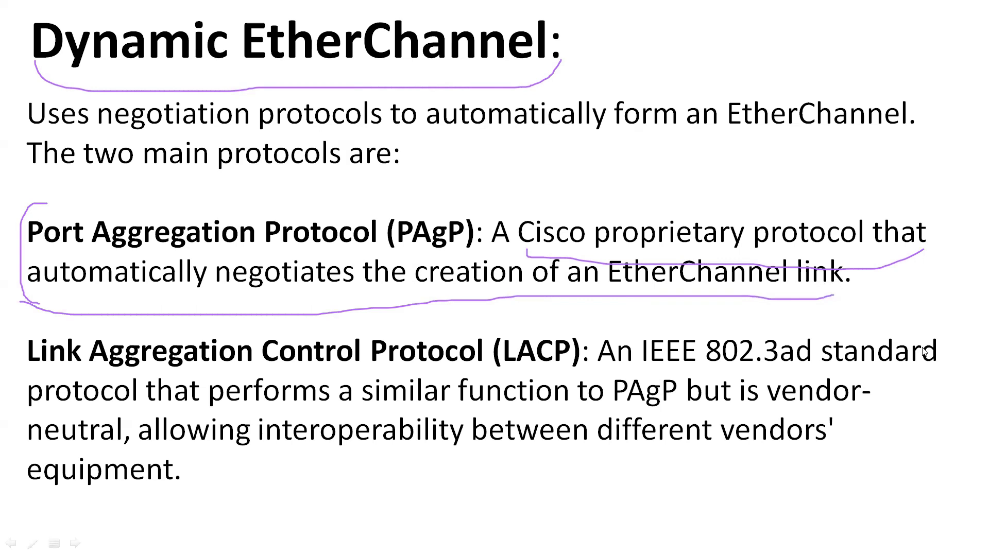
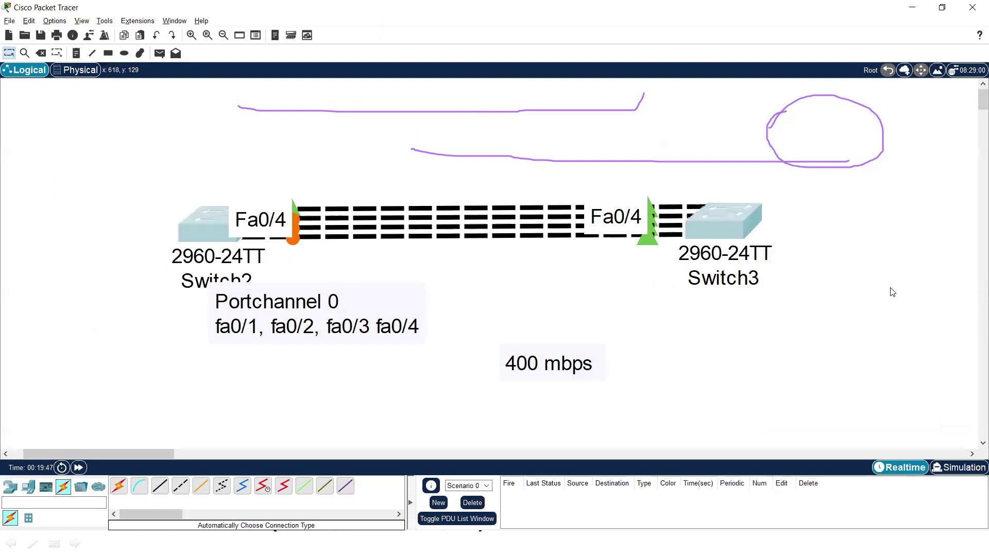
Step: Clear the pen marks over the topology, open Switch2's device window and move it clear of the diagram
{"action": "key", "text": "Escape"}
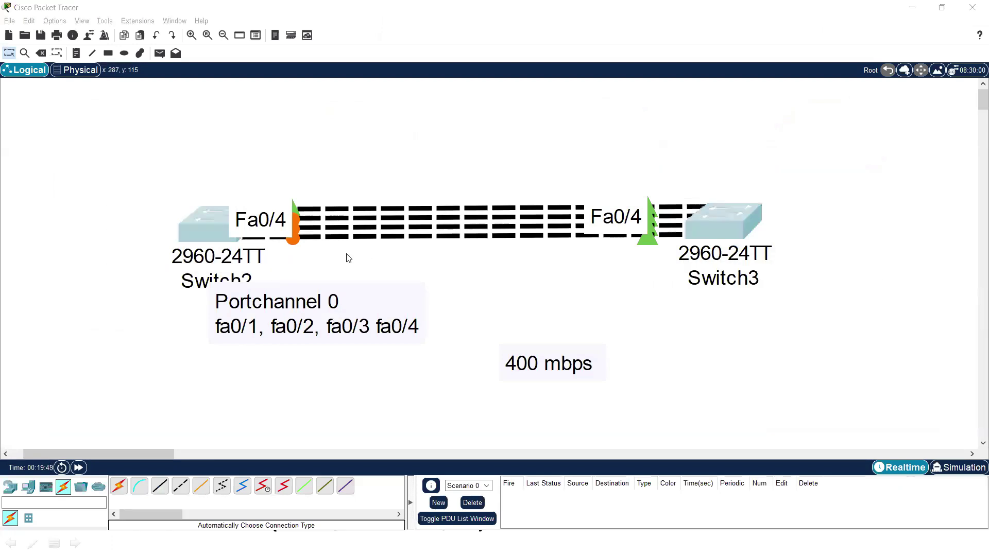
{"action": "left_click", "coordinate": [204, 229]}
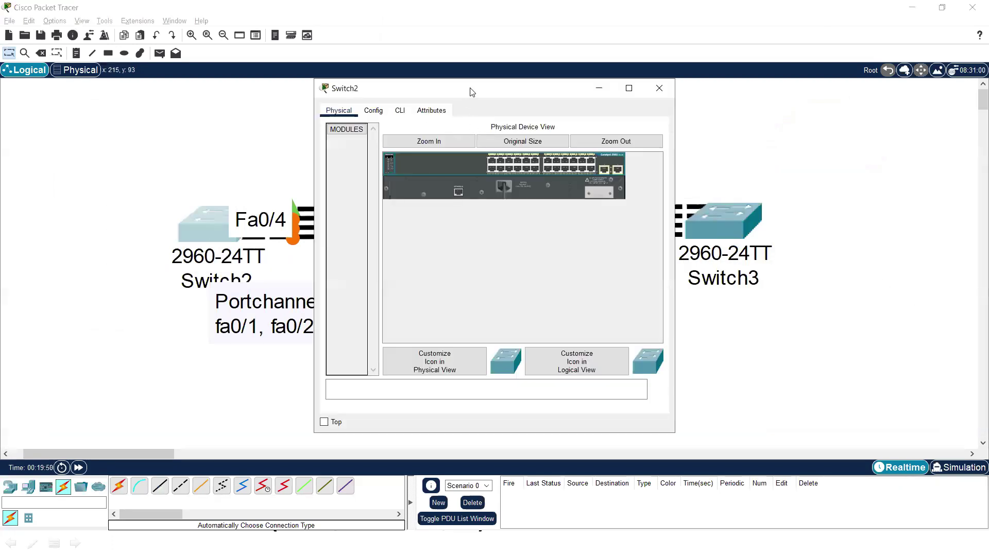
{"action": "left_click", "coordinate": [895, 139]}
Step: Move the Switch2–Switch3 topology toward the workspace's upper left and place the 400 mbps label above the links
{"action": "left_click_drag", "start_coordinate": [227, 141], "coordinate": [767, 340]}
{"action": "left_click_drag", "start_coordinate": [692, 227], "coordinate": [555, 172]}
{"action": "mouse_move", "coordinate": [562, 366]}
{"action": "left_mouse_down"}
{"action": "mouse_move", "coordinate": [335, 91]}
{"action": "mouse_move", "coordinate": [333, 122]}
{"action": "left_mouse_up"}
{"action": "mouse_move", "coordinate": [40, 112]}
{"action": "left_mouse_down"}
{"action": "mouse_move", "coordinate": [517, 228]}
{"action": "mouse_move", "coordinate": [617, 302]}
{"action": "left_mouse_up"}
{"action": "left_click", "coordinate": [616, 320]}
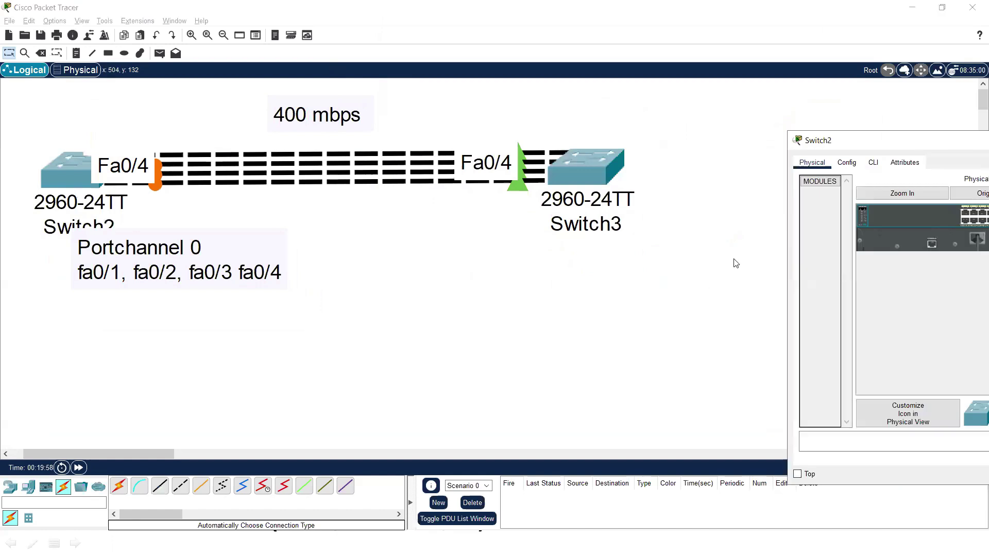
Step: Bring Switch2's device window up over the LACP Configuration in Etherchannel slide
{"action": "left_click_drag", "start_coordinate": [869, 150], "coordinate": [593, 157]}
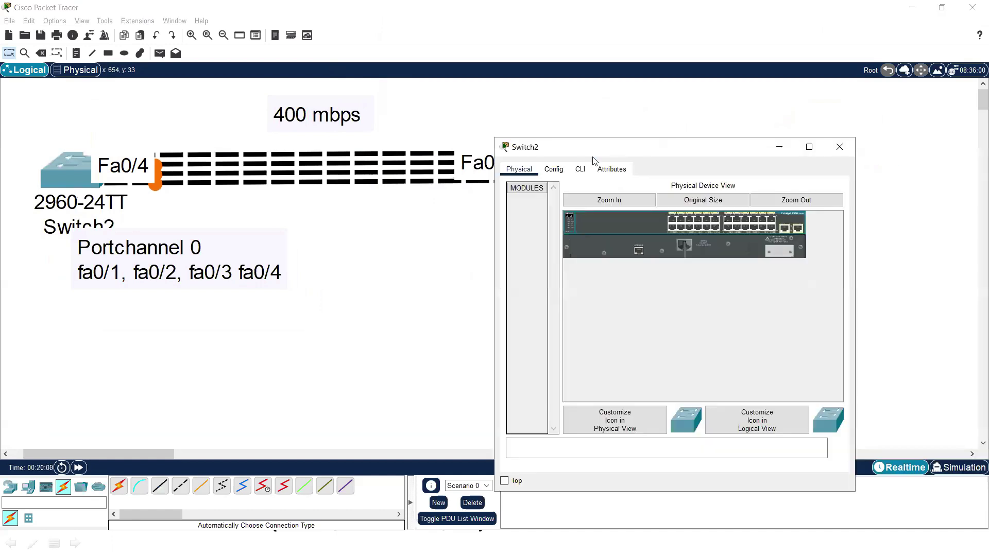
{"action": "key", "text": "alt+Tab"}
{"action": "left_click", "coordinate": [575, 203]}
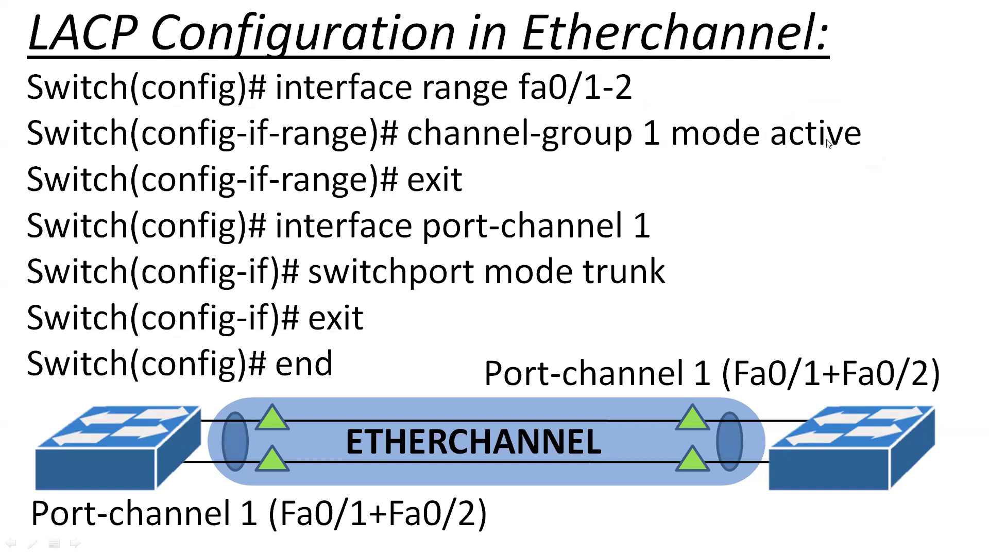
{"action": "key", "text": "alt+Tab"}
{"action": "key", "text": "Tab"}
{"action": "left_click", "coordinate": [549, 206]}
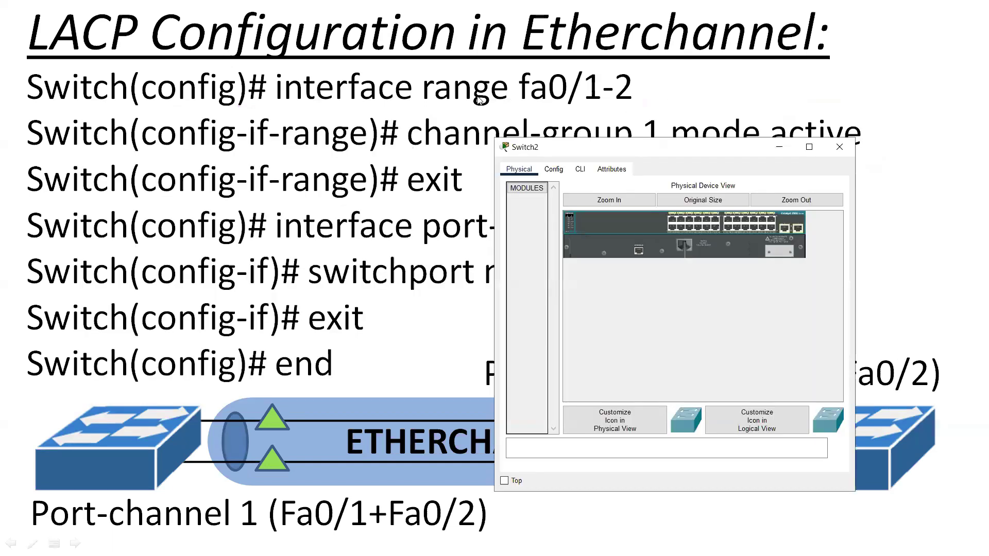
Step: Open Switch2's command line and enter global configuration mode through privileged mode
{"action": "left_click", "coordinate": [580, 169]}
{"action": "type", "text": "en"}
{"action": "key", "text": "Return"}
{"action": "type", "text": "conf t"}
{"action": "key", "text": "Return"}
{"action": "key", "text": "Return"}
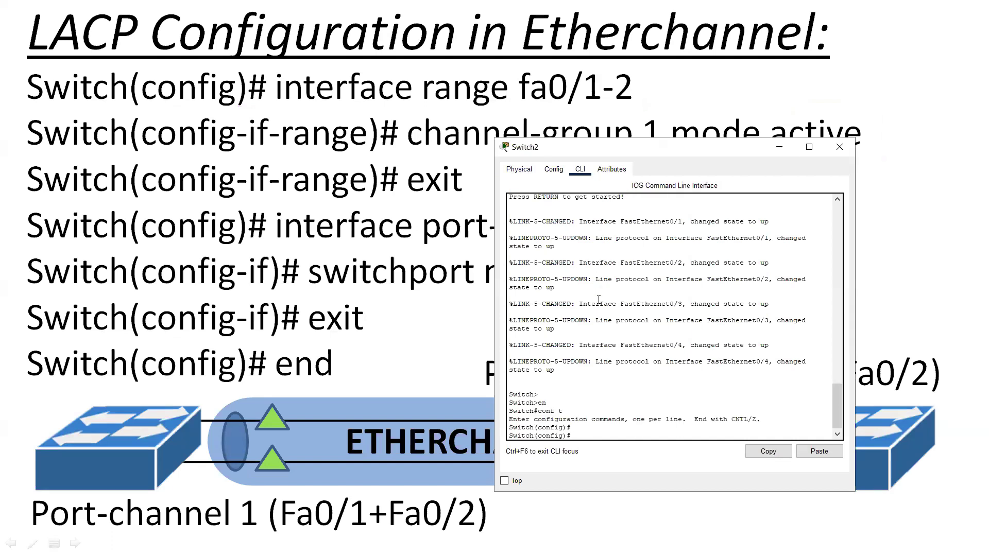
Step: Enter interface range configuration for fa0/1-4 on Switch2
{"action": "type", "text": "int ra"}
{"action": "key", "text": "Tab"}
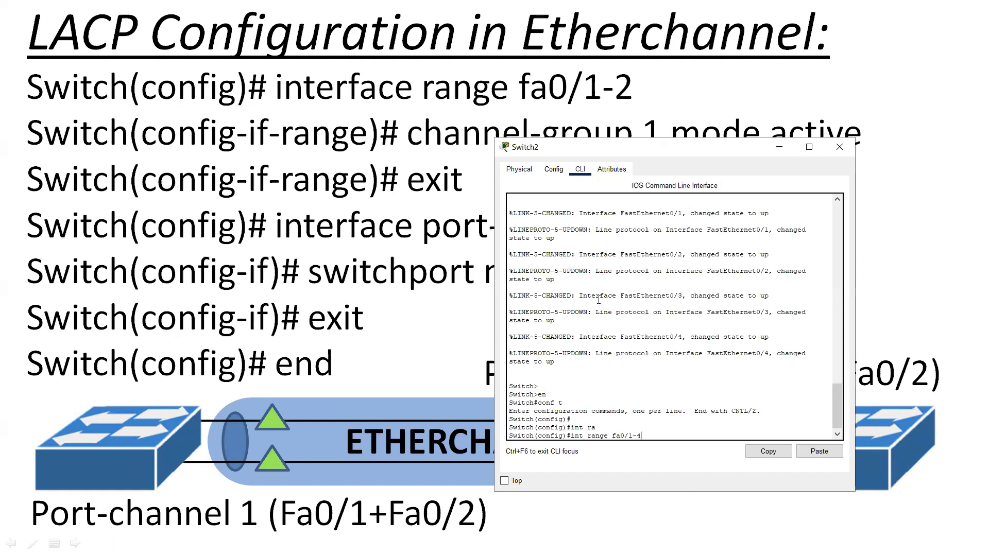
{"action": "type", "text": "fa0/1-4"}
{"action": "key", "text": "Return"}
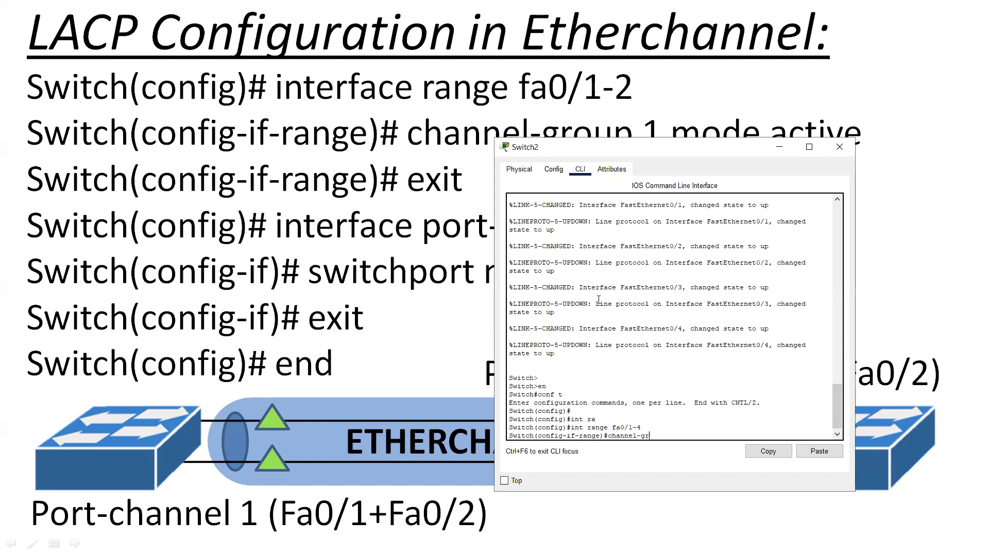
Step: Assign Switch2's fa0/1-4 interface range to channel-group 1 with mode active
{"action": "key", "text": "Tab"}
{"action": "key", "text": "Up"}
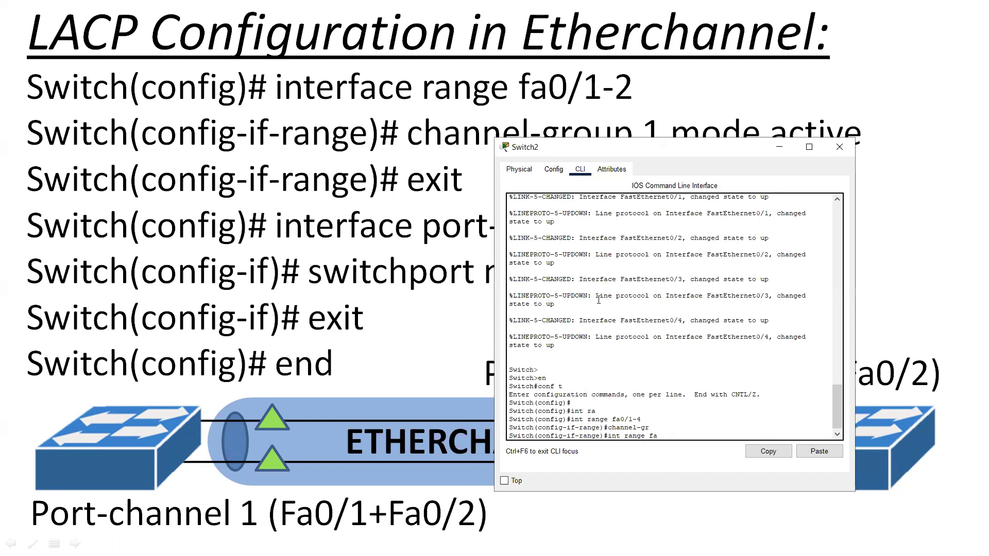
{"action": "key", "text": "Down"}
{"action": "key", "text": "Tab"}
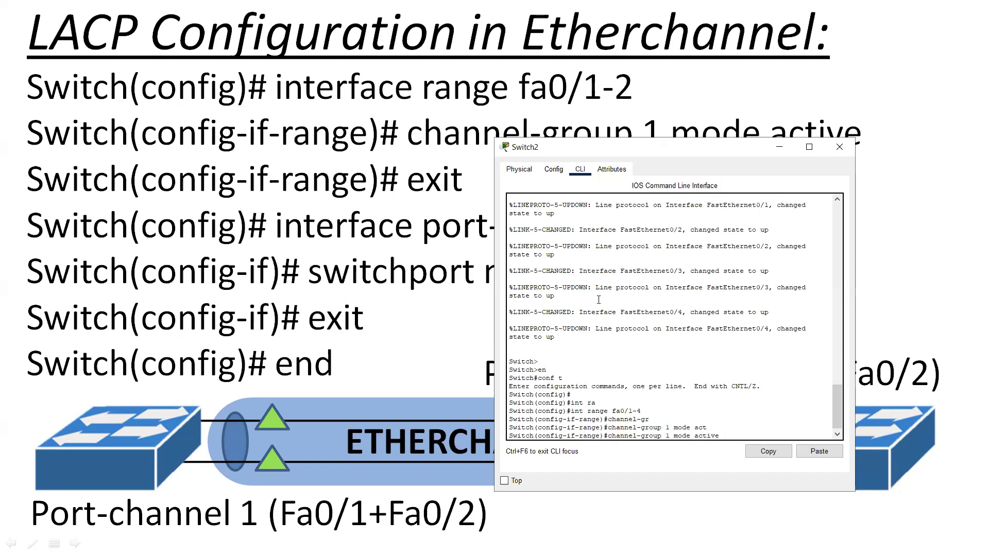
{"action": "key", "text": "Return"}
Step: Return to the Packet Tracer workspace with Switch2's command line in front and exit interface range mode to global configuration
{"action": "key", "text": "alt+Tab"}
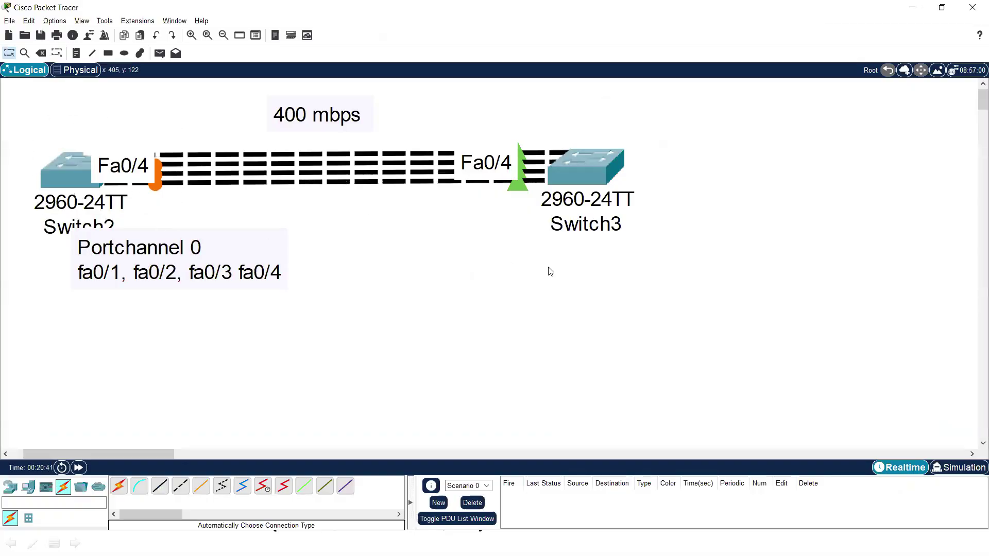
{"action": "key", "text": "alt+Tab"}
{"action": "left_click", "coordinate": [390, 242]}
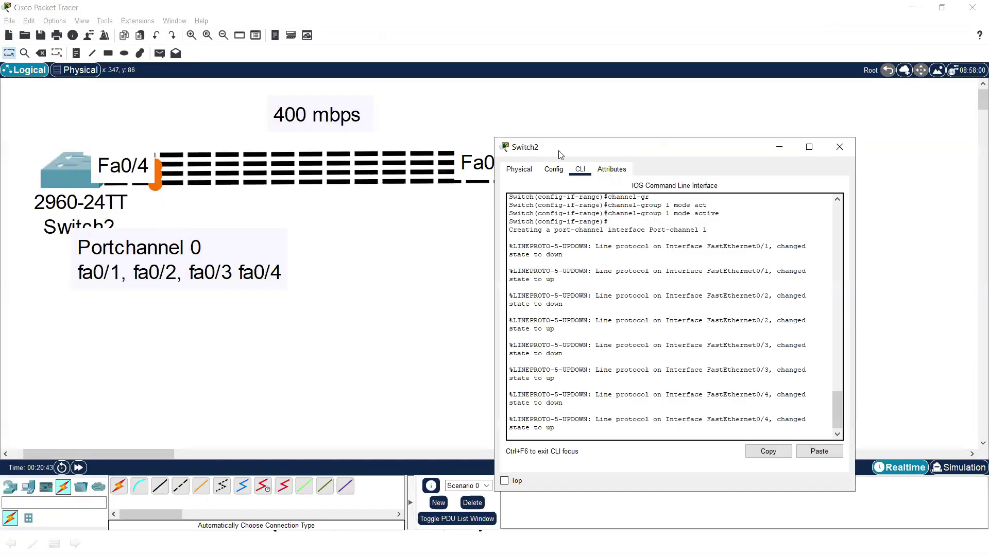
{"action": "left_click_drag", "start_coordinate": [670, 148], "coordinate": [656, 149]}
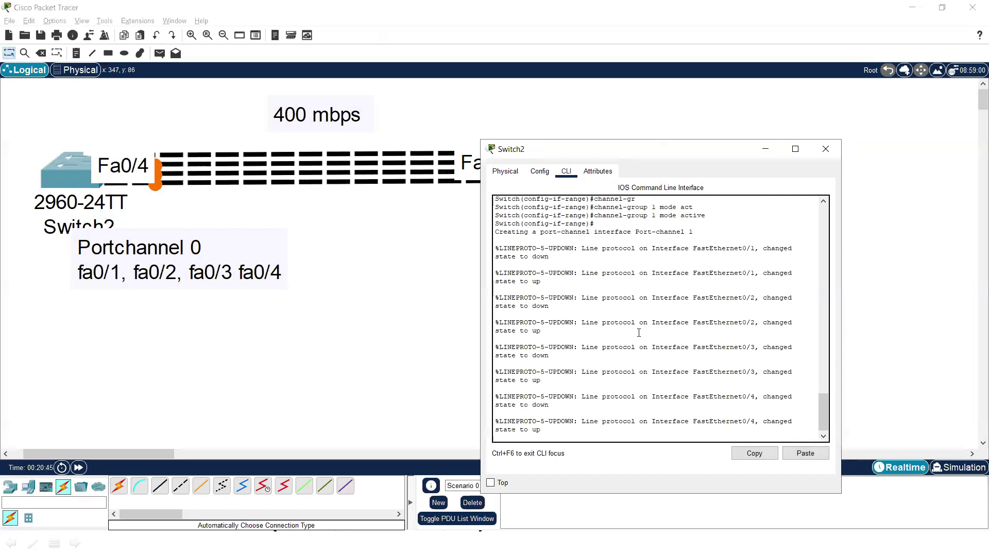
{"action": "key", "text": "Return"}
{"action": "key", "text": "Return"}
{"action": "key", "text": "Return"}
{"action": "key", "text": "Return"}
{"action": "key", "text": "Return"}
{"action": "key", "text": "Return"}
{"action": "key", "text": "Return"}
{"action": "type", "text": "ex"}
{"action": "key", "text": "Return"}
{"action": "key", "text": "Return"}
{"action": "key", "text": "Return"}
{"action": "key", "text": "Return"}
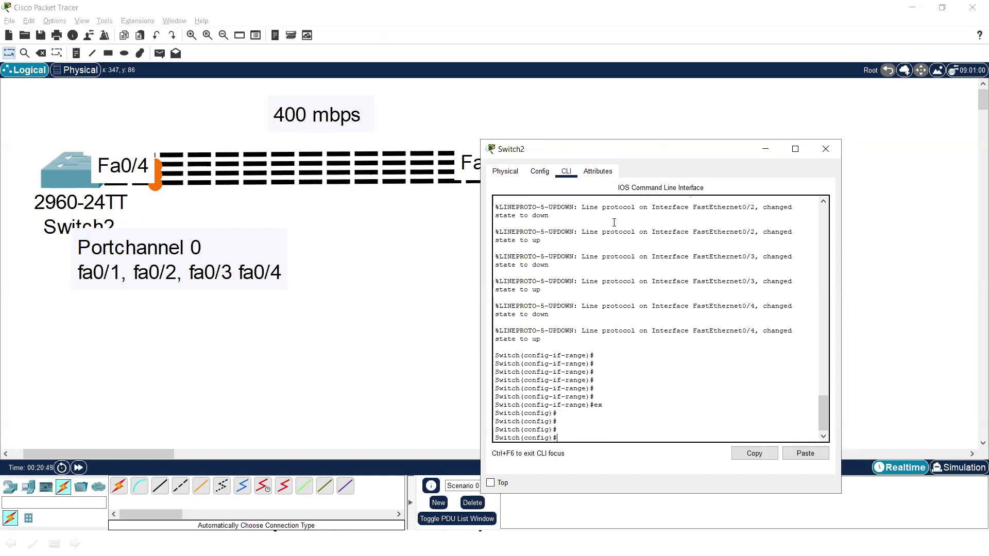
Step: Enlarge Switch2's window to review the channel-group commands, then restore its size and close it
{"action": "left_click", "coordinate": [784, 149]}
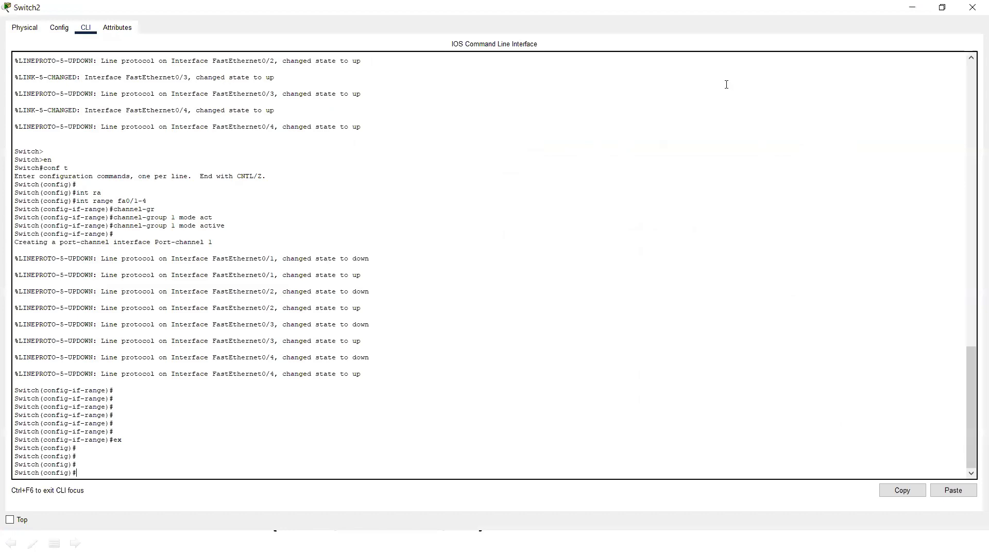
{"action": "left_click", "coordinate": [942, 7]}
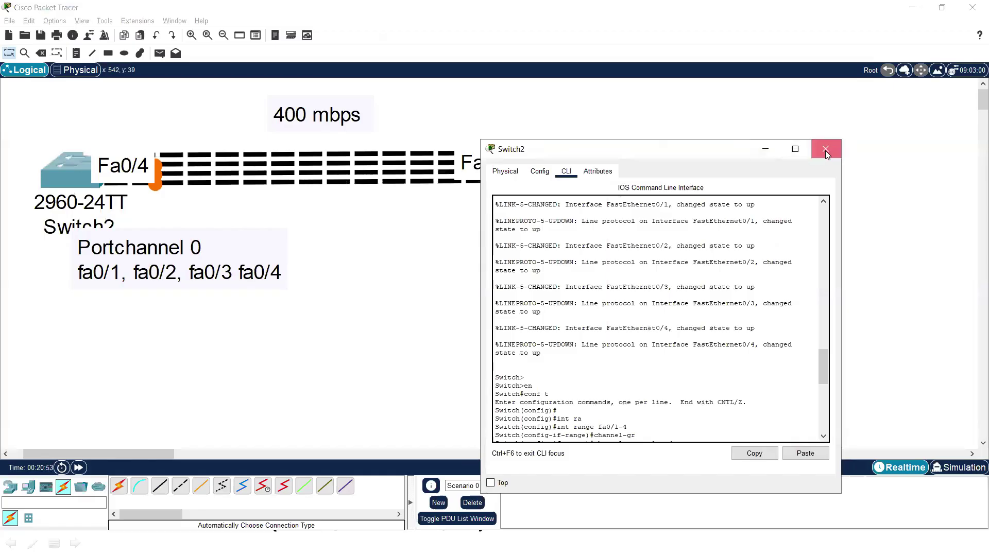
{"action": "left_click", "coordinate": [823, 149]}
Step: Open Switch3's command line and enter global configuration mode through privileged mode
{"action": "left_click", "coordinate": [575, 167]}
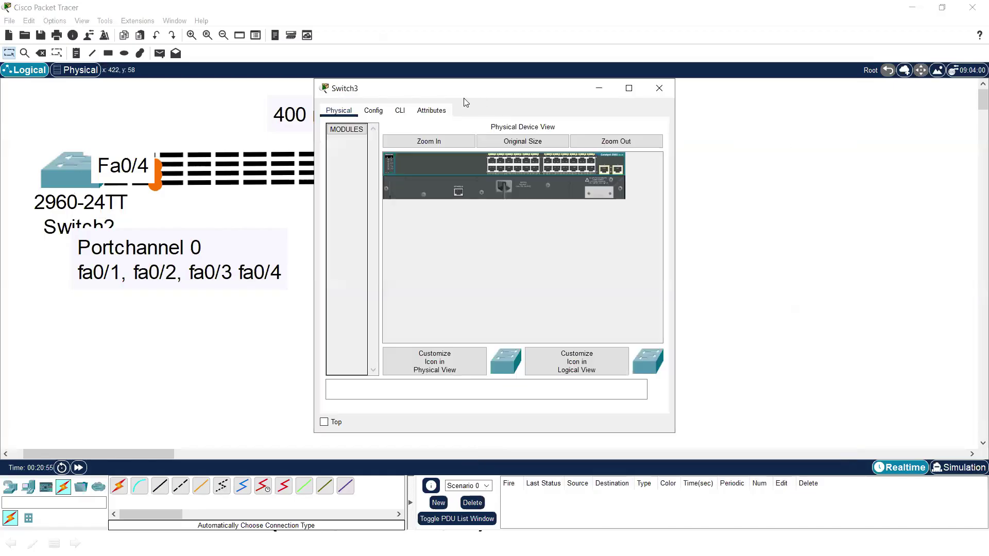
{"action": "left_click_drag", "start_coordinate": [445, 92], "coordinate": [292, 153]}
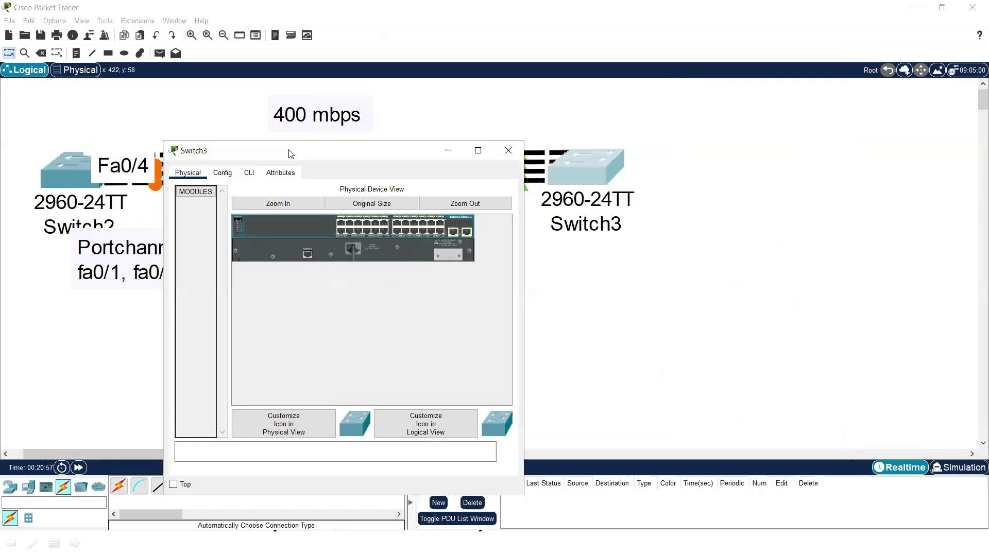
{"action": "left_click", "coordinate": [249, 175]}
{"action": "key", "text": "Return"}
{"action": "type", "text": "en"}
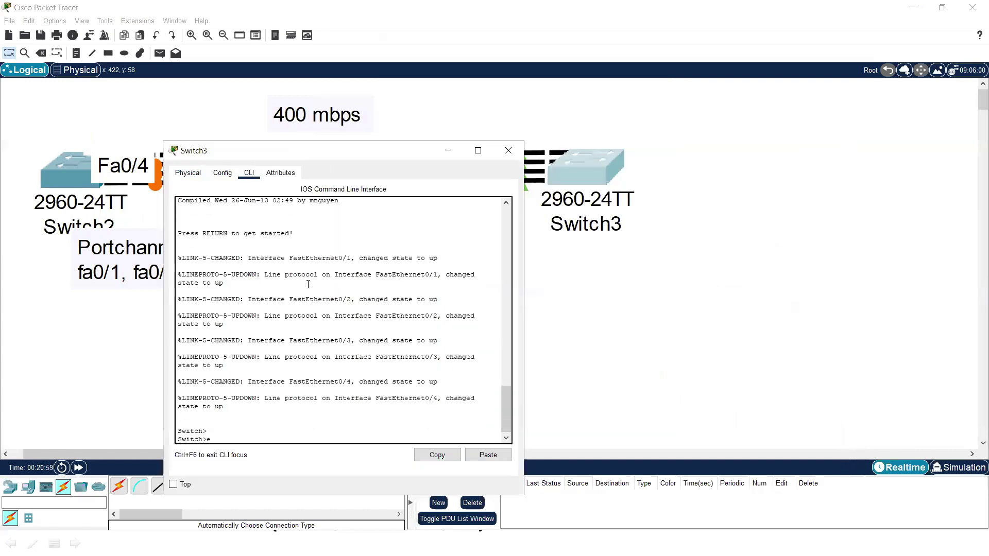
{"action": "key", "text": "Return"}
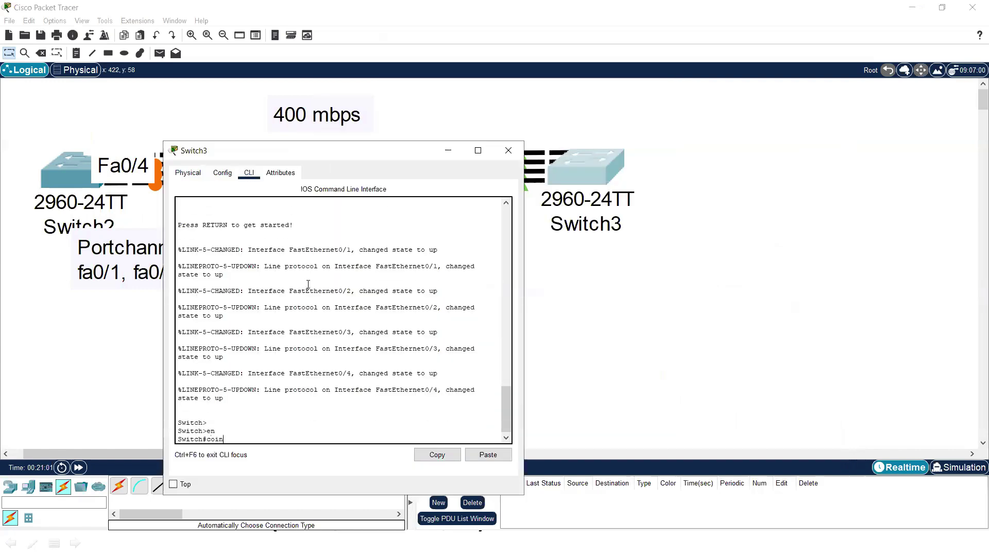
{"action": "type", "text": "conf t"}
{"action": "key", "text": "Return"}
{"action": "key", "text": "Return"}
{"action": "key", "text": "Return"}
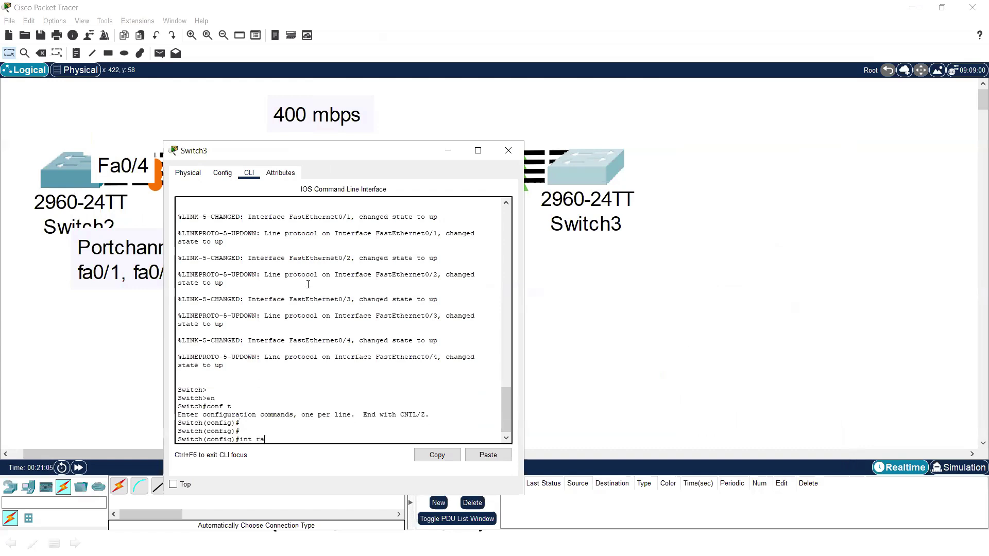
Step: Enter interface range configuration for fa0/1-4 on Switch3
{"action": "type", "text": "int ra"}
{"action": "key", "text": "Tab"}
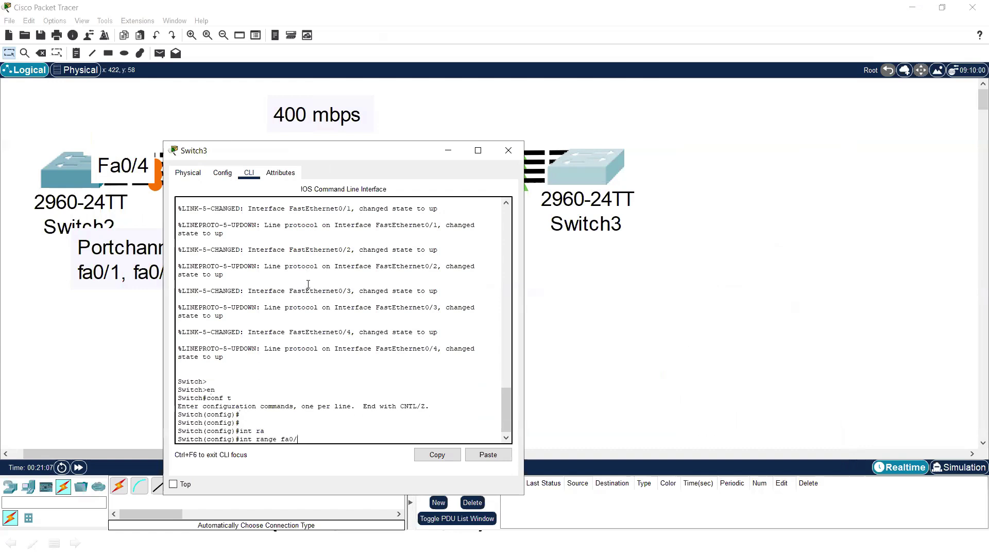
{"action": "type", "text": "fa0/1-4"}
{"action": "key", "text": "Return"}
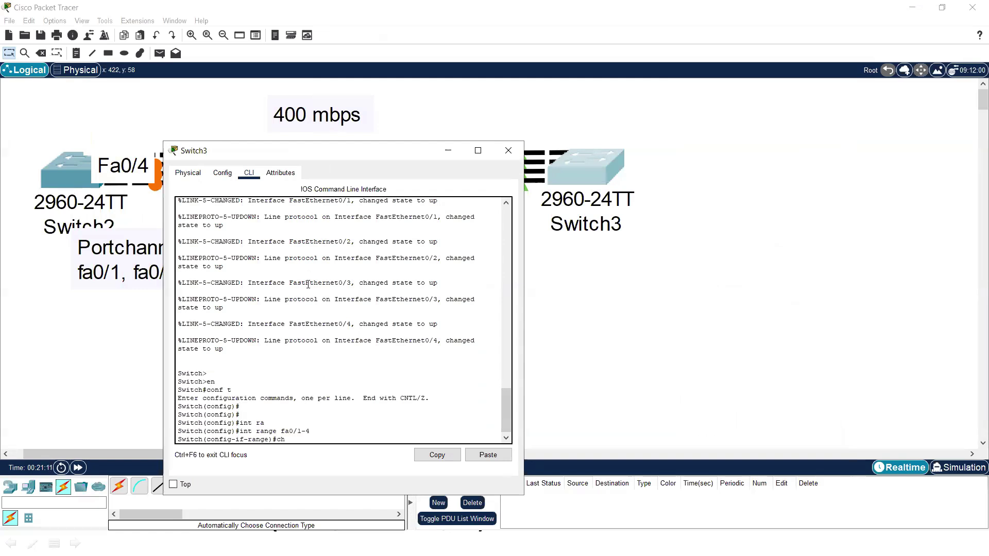
Step: Assign Switch3's fa0/1-4 interface range to channel-group 1 with mode passive
{"action": "type", "text": "cha"}
{"action": "key", "text": "Tab"}
{"action": "type", "text": "n"}
{"action": "key", "text": "Tab"}
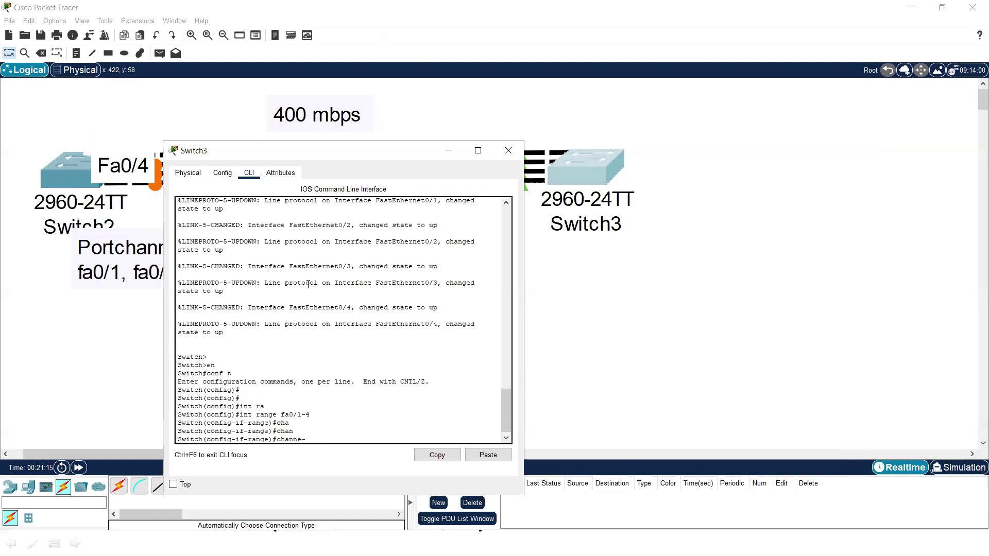
{"action": "type", "text": "gr"}
{"action": "key", "text": "Tab"}
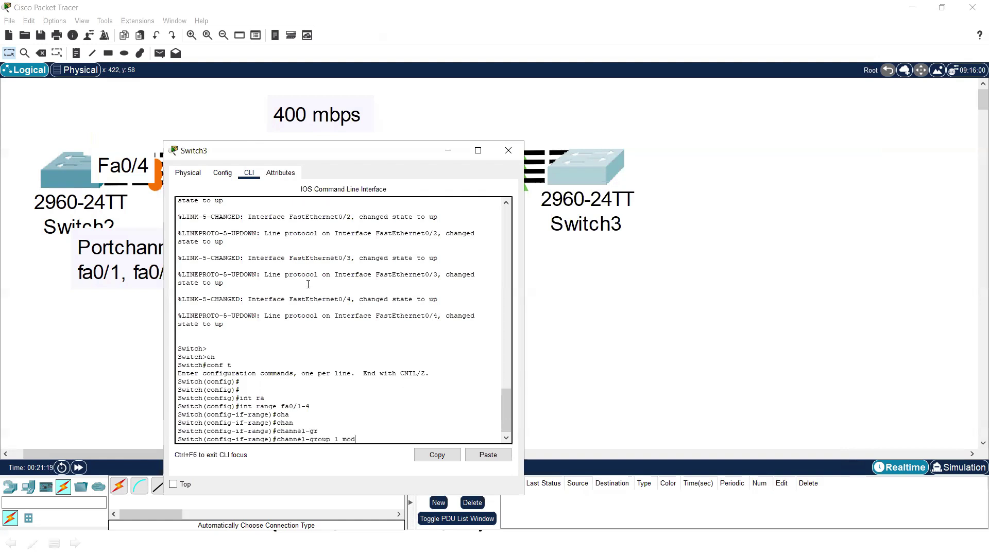
{"action": "type", "text": "1 mode pas"}
{"action": "key", "text": "Tab"}
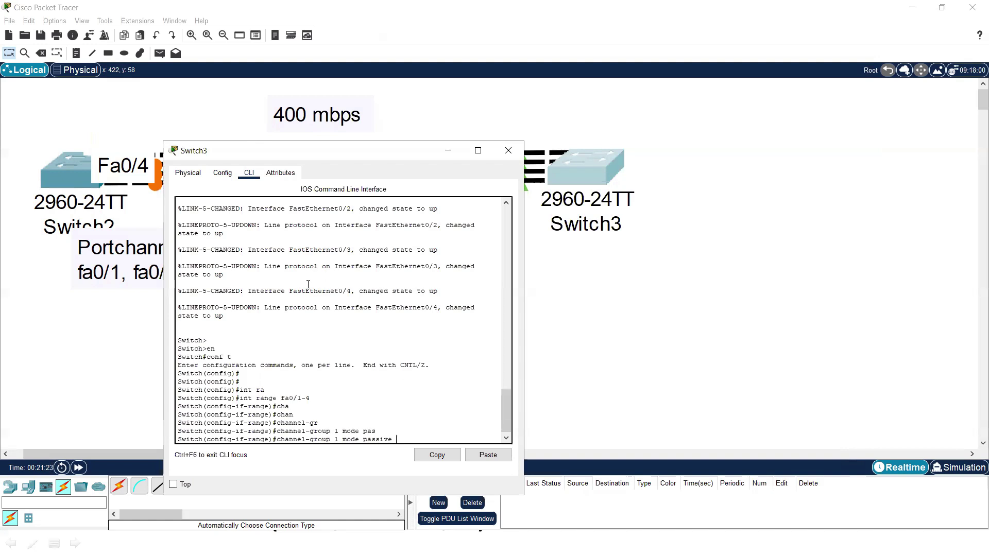
{"action": "key", "text": "Return"}
Step: Exit interface range mode on Switch3 to global configuration and close its window
{"action": "key", "text": "Return"}
{"action": "type", "text": "ex"}
{"action": "key", "text": "Return"}
{"action": "key", "text": "Return"}
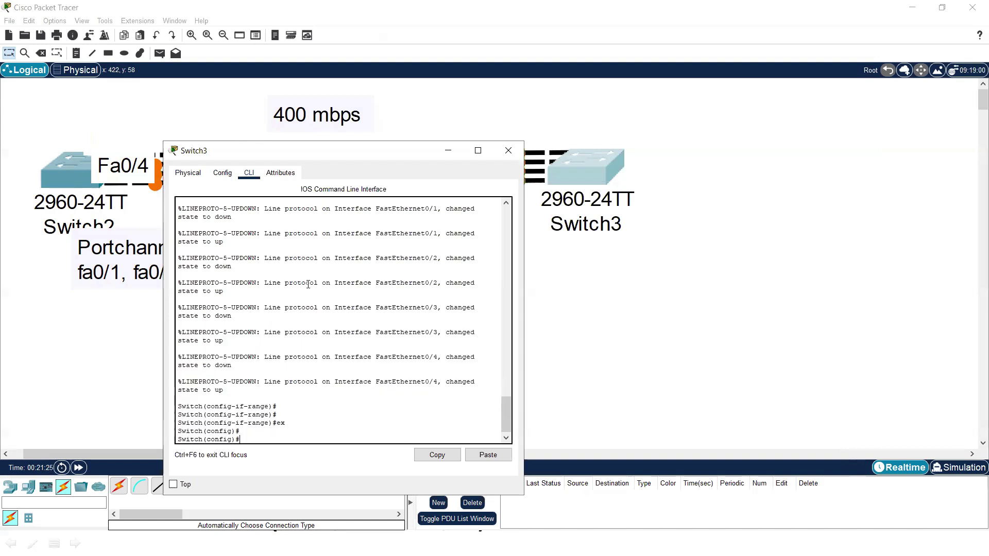
{"action": "key", "text": "Return"}
{"action": "key", "text": "Return"}
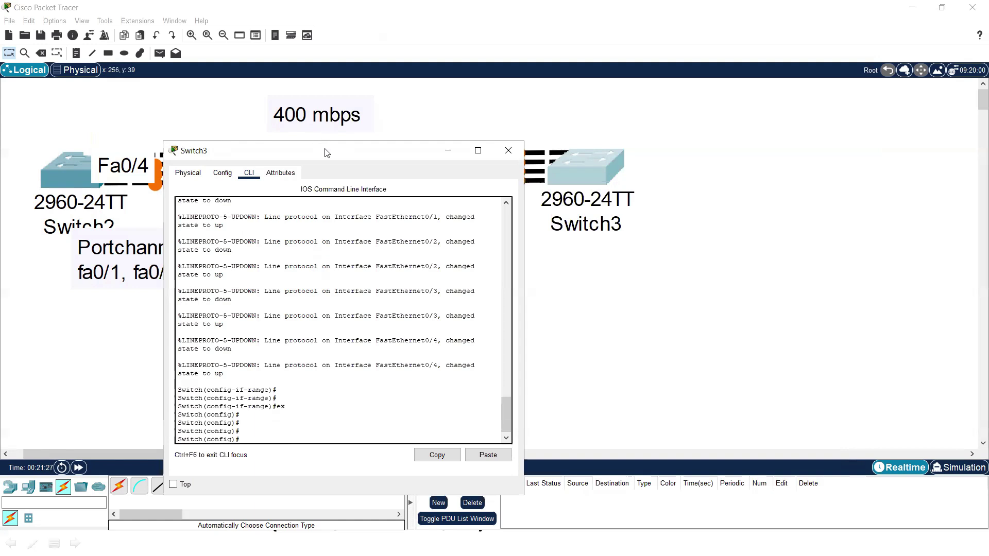
{"action": "left_click_drag", "start_coordinate": [331, 154], "coordinate": [755, 145]}
{"action": "left_click", "coordinate": [872, 142]}
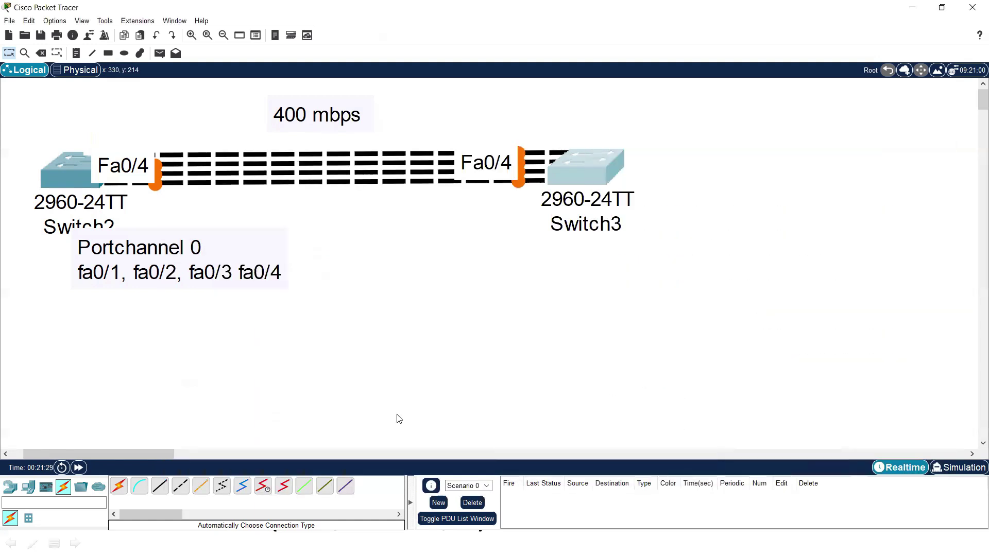
Step: Fast-forward the simulation time three times and mark out the links between Switch2 and Switch3
{"action": "left_click", "coordinate": [78, 467]}
{"action": "left_click", "coordinate": [78, 468]}
{"action": "left_click", "coordinate": [78, 468]}
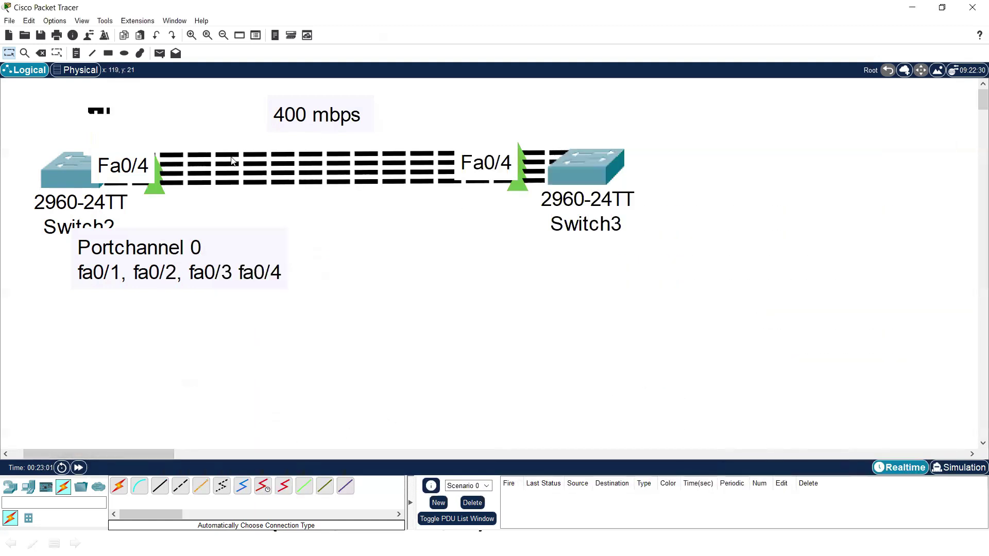
{"action": "left_click_drag", "start_coordinate": [232, 161], "coordinate": [623, 207]}
{"action": "left_click", "coordinate": [887, 256]}
Step: Change the port-channel note to Portchannel 1 and move it below the links beside Switch2
{"action": "left_click", "coordinate": [184, 248]}
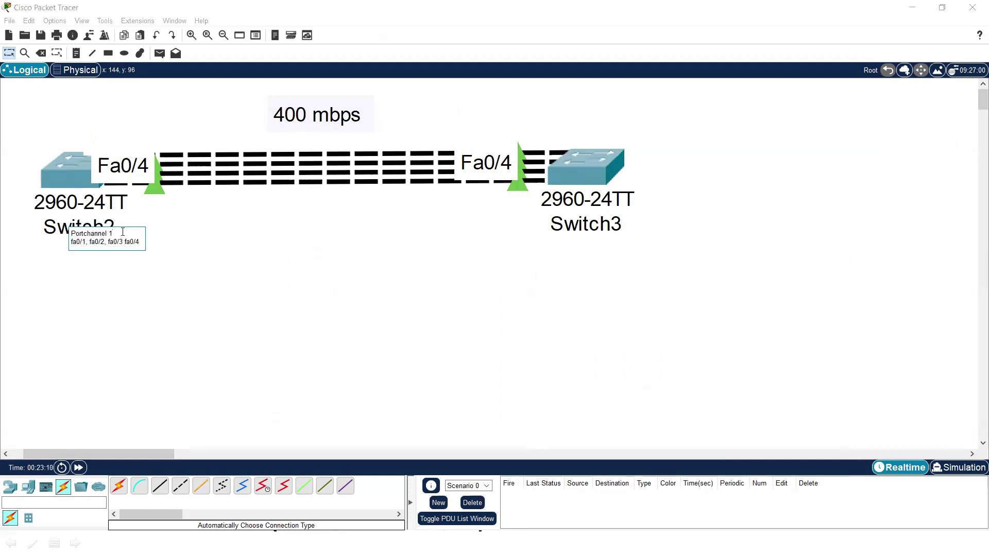
{"action": "left_click", "coordinate": [314, 329]}
{"action": "left_click_drag", "start_coordinate": [223, 283], "coordinate": [288, 263]}
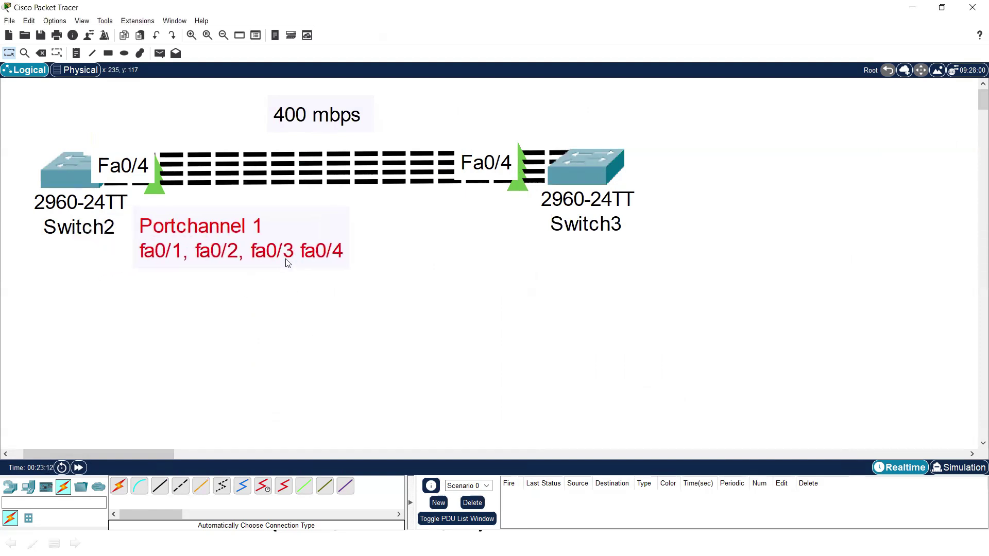
{"action": "left_click_drag", "start_coordinate": [112, 117], "coordinate": [195, 218]}
{"action": "left_click", "coordinate": [220, 225]}
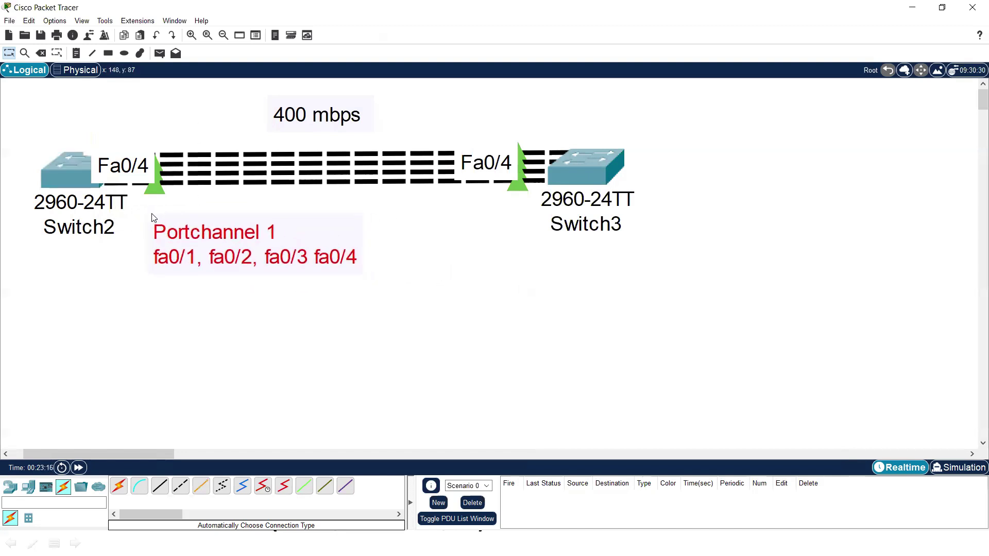
Step: Reopen Switch2's command line, move its window off the note, and exit global configuration to privileged mode
{"action": "left_click", "coordinate": [60, 165]}
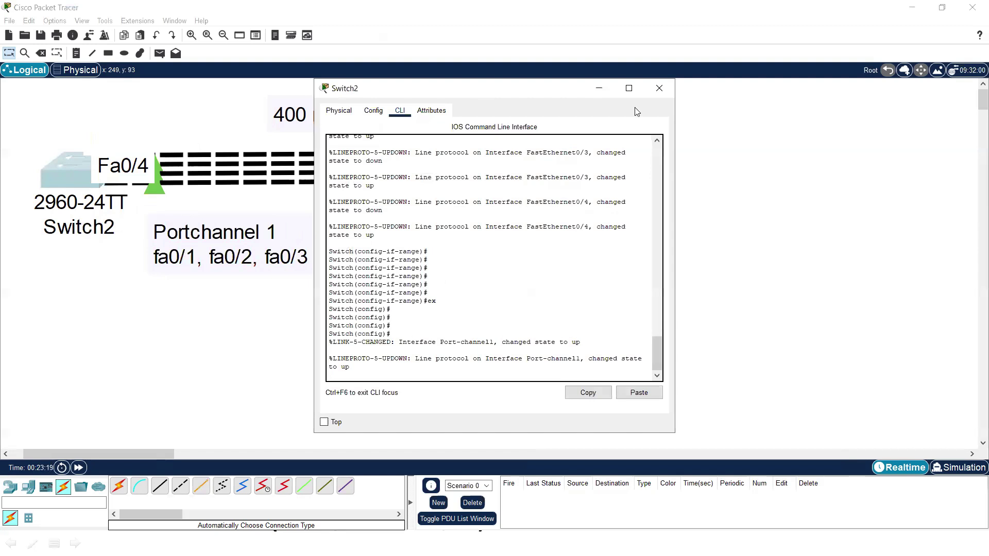
{"action": "left_click_drag", "start_coordinate": [637, 90], "coordinate": [791, 107]}
{"action": "key", "text": "Return"}
{"action": "key", "text": "Return"}
{"action": "key", "text": "Return"}
{"action": "type", "text": "ex"}
{"action": "key", "text": "Return"}
Step: Run show etherchannel on Switch2 and highlight the group entry in the listing
{"action": "type", "text": "s"}
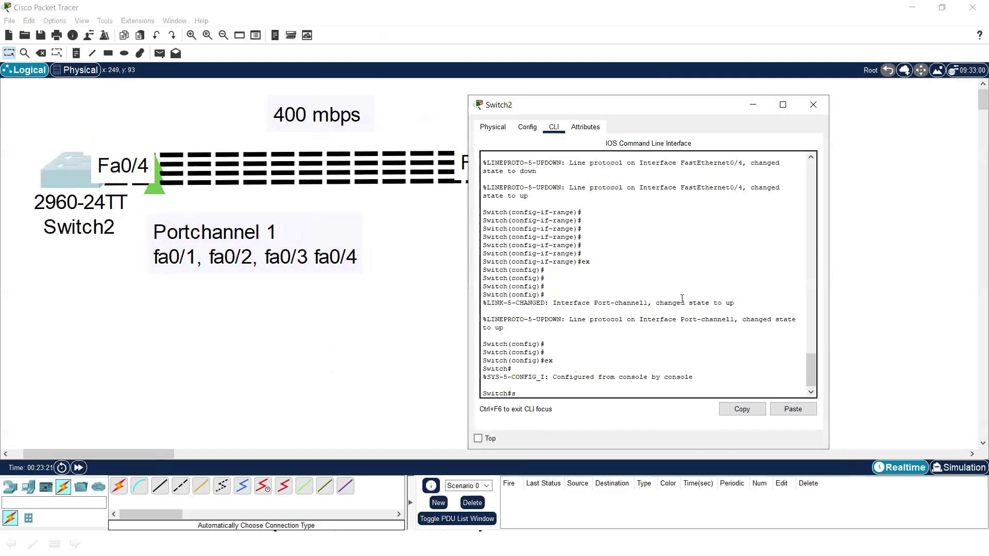
{"action": "type", "text": "hpw"}
{"action": "key", "text": "BackSpace"}
{"action": "key", "text": "BackSpace"}
{"action": "type", "text": "ow et"}
{"action": "key", "text": "Tab"}
{"action": "key", "text": "Return"}
{"action": "key", "text": "Return"}
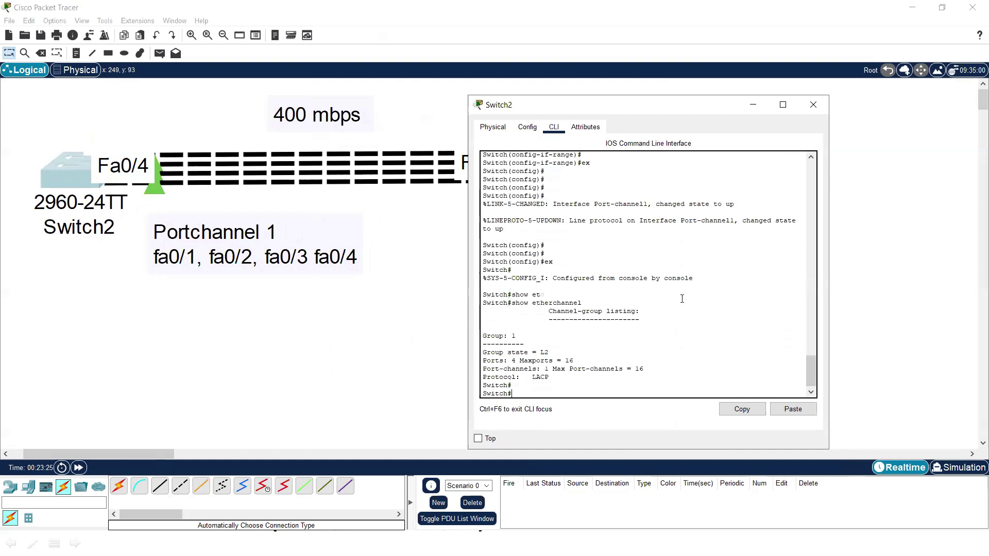
{"action": "left_click_drag", "start_coordinate": [517, 337], "coordinate": [483, 330]}
Step: Run show etherchannel summary on Switch2
{"action": "left_click", "coordinate": [529, 393]}
{"action": "type", "text": "show et"}
{"action": "key", "text": "Tab"}
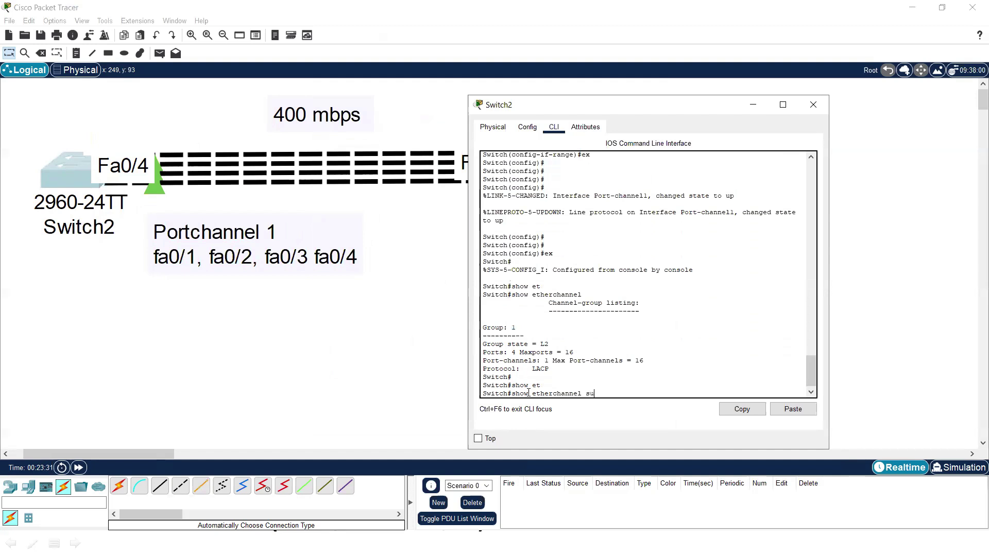
{"action": "type", "text": "su"}
{"action": "key", "text": "Tab"}
{"action": "key", "text": "Return"}
{"action": "key", "text": "Return"}
{"action": "key", "text": "Return"}
Step: Highlight the port-channel and its member ports in the summary, then minimize Switch2's window
{"action": "left_click_drag", "start_coordinate": [541, 371], "coordinate": [506, 371]}
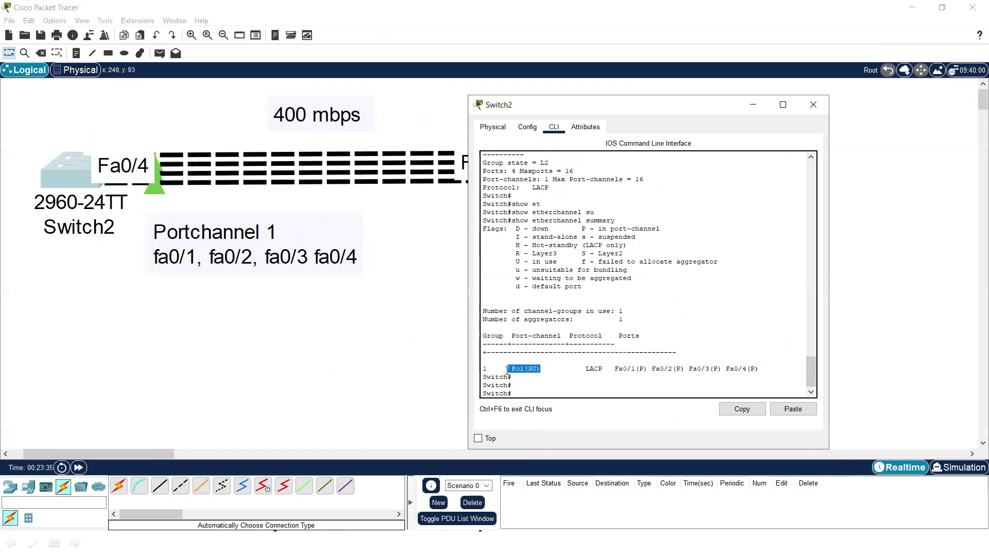
{"action": "left_click_drag", "start_coordinate": [583, 370], "coordinate": [766, 370]}
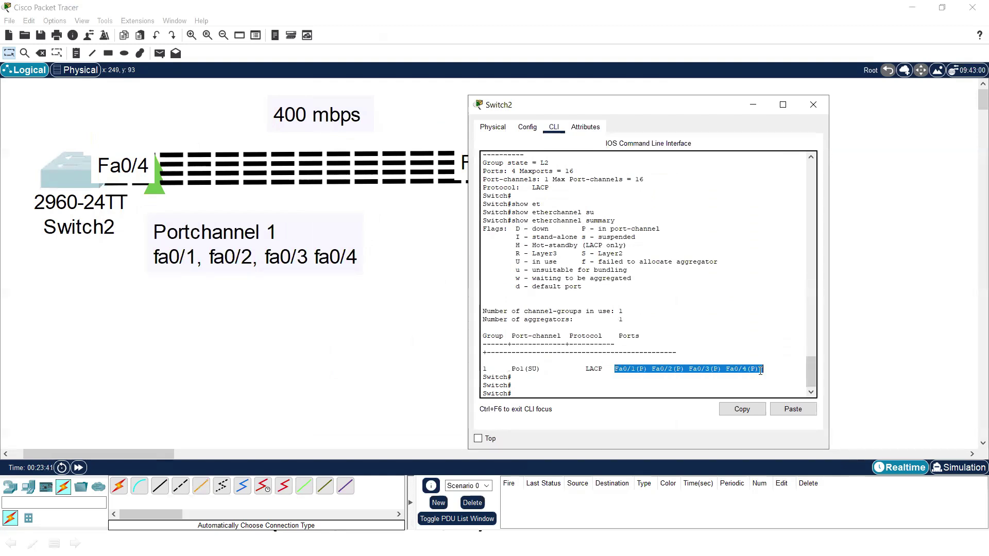
{"action": "left_click", "coordinate": [645, 391]}
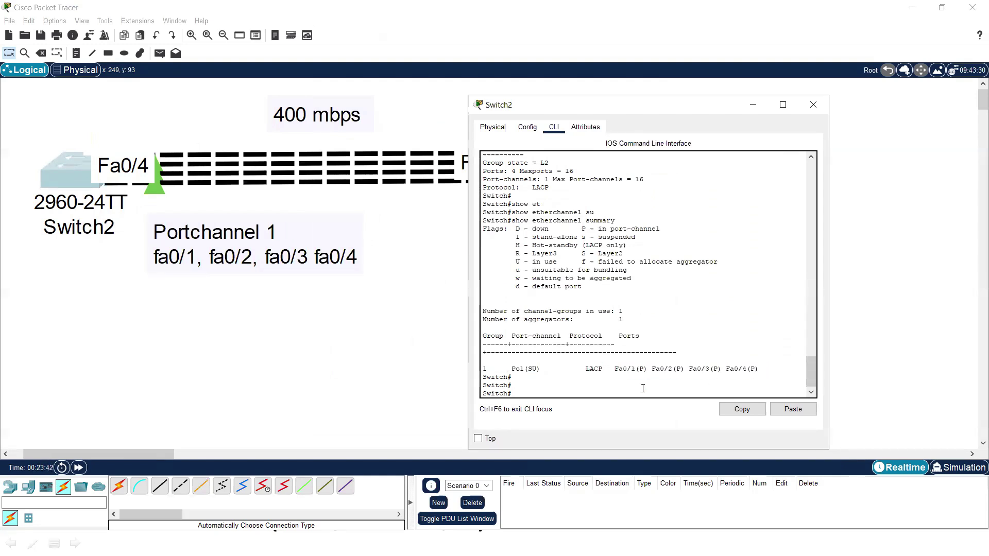
{"action": "left_click", "coordinate": [751, 104]}
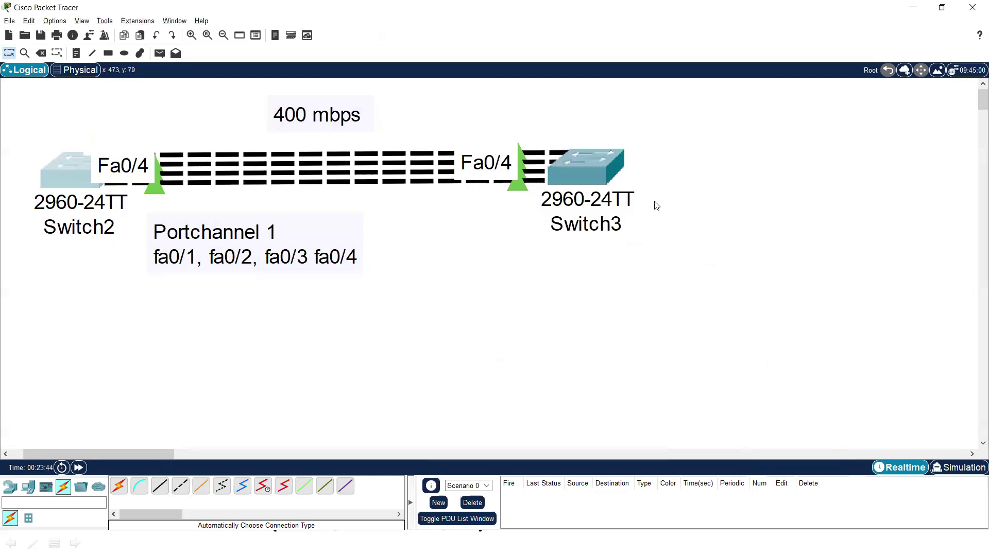
Step: Switch to the slide show, advance to the Port Aggregation Protocol (PAgP) slide, and draw a bracket beside the opening definition
{"action": "key", "text": "alt+Tab"}
{"action": "key", "text": "alt+Tab"}
{"action": "key", "text": "alt+Tab"}
{"action": "key", "text": "Right"}
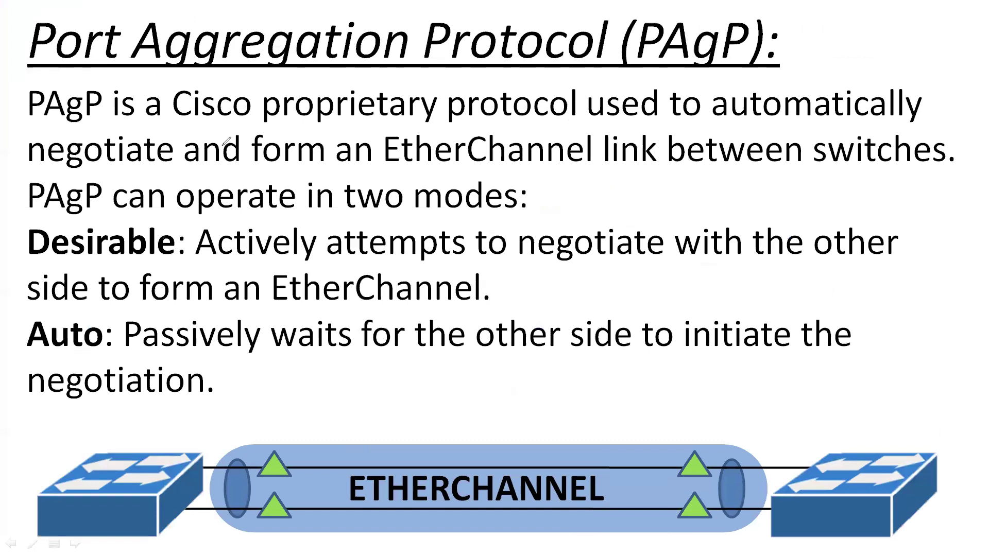
{"action": "mouse_move", "coordinate": [58, 86]}
{"action": "left_mouse_down"}
{"action": "mouse_move", "coordinate": [35, 82]}
{"action": "mouse_move", "coordinate": [25, 100]}
{"action": "mouse_move", "coordinate": [26, 192]}
{"action": "mouse_move", "coordinate": [51, 204]}
{"action": "left_mouse_up"}
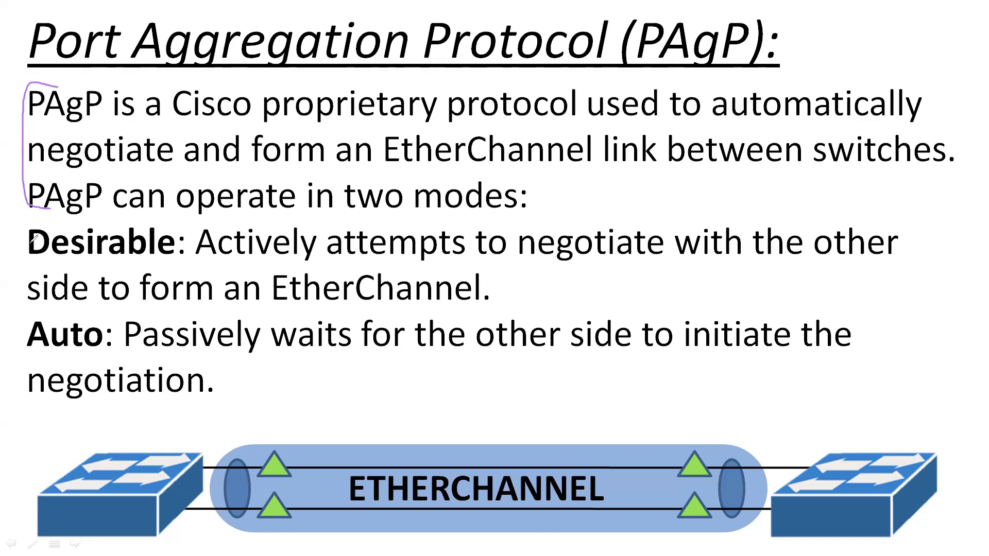
Step: Annotate the Desirable and Auto mode descriptions with brackets, an underline, a tick, a box and a cross, and erase the ink
{"action": "mouse_move", "coordinate": [39, 225]}
{"action": "left_mouse_down"}
{"action": "mouse_move", "coordinate": [9, 243]}
{"action": "mouse_move", "coordinate": [23, 311]}
{"action": "mouse_move", "coordinate": [44, 319]}
{"action": "left_mouse_up"}
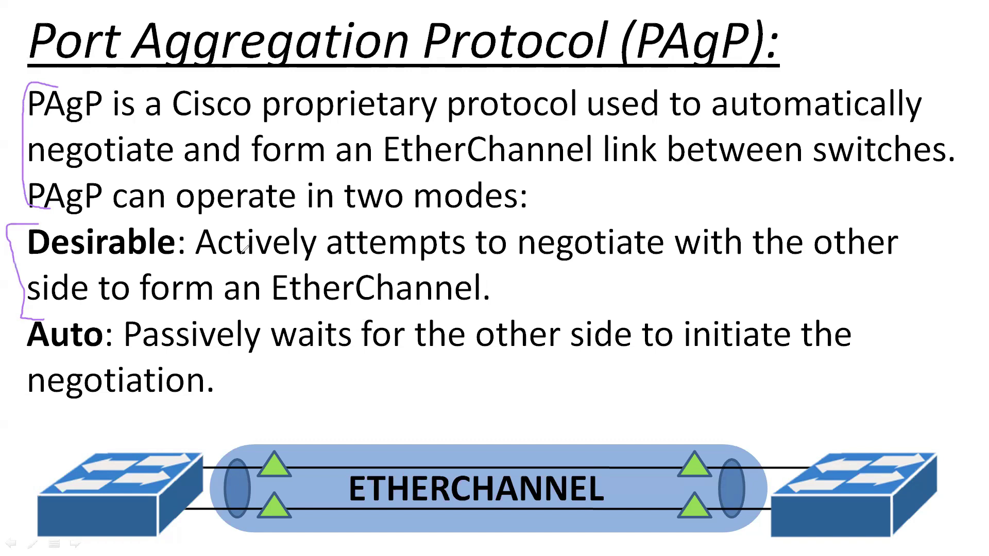
{"action": "mouse_move", "coordinate": [211, 240]}
{"action": "left_mouse_down"}
{"action": "mouse_move", "coordinate": [236, 259]}
{"action": "mouse_move", "coordinate": [520, 276]}
{"action": "mouse_move", "coordinate": [829, 276]}
{"action": "mouse_move", "coordinate": [889, 260]}
{"action": "left_mouse_up"}
{"action": "left_click_drag", "start_coordinate": [169, 220], "coordinate": [223, 198]}
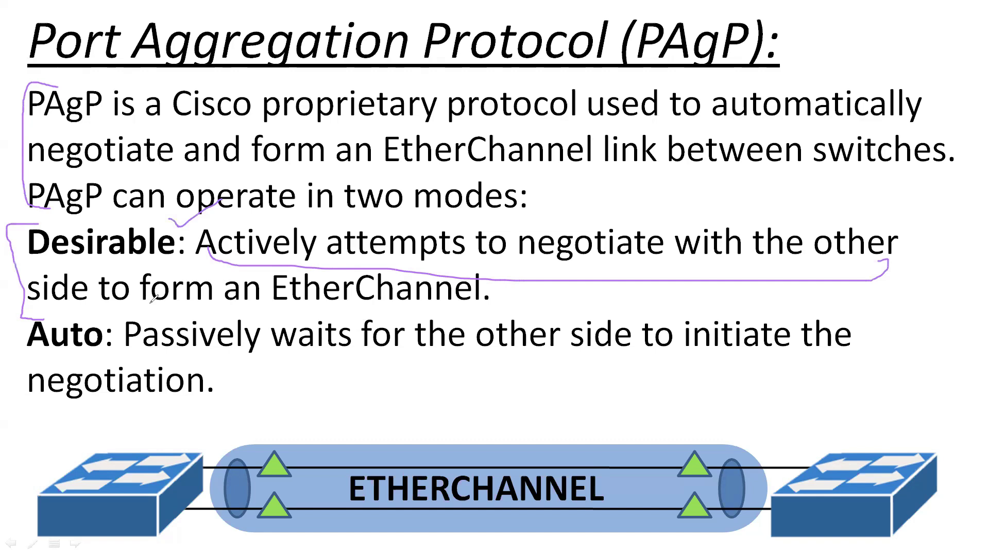
{"action": "mouse_move", "coordinate": [43, 317]}
{"action": "left_mouse_down"}
{"action": "mouse_move", "coordinate": [23, 319]}
{"action": "mouse_move", "coordinate": [17, 350]}
{"action": "mouse_move", "coordinate": [20, 409]}
{"action": "mouse_move", "coordinate": [42, 412]}
{"action": "left_mouse_up"}
{"action": "mouse_move", "coordinate": [24, 319]}
{"action": "left_mouse_down"}
{"action": "mouse_move", "coordinate": [121, 316]}
{"action": "mouse_move", "coordinate": [133, 351]}
{"action": "mouse_move", "coordinate": [124, 399]}
{"action": "mouse_move", "coordinate": [84, 414]}
{"action": "mouse_move", "coordinate": [29, 411]}
{"action": "mouse_move", "coordinate": [18, 358]}
{"action": "mouse_move", "coordinate": [32, 325]}
{"action": "mouse_move", "coordinate": [75, 312]}
{"action": "mouse_move", "coordinate": [115, 315]}
{"action": "mouse_move", "coordinate": [134, 374]}
{"action": "mouse_move", "coordinate": [120, 404]}
{"action": "mouse_move", "coordinate": [47, 416]}
{"action": "mouse_move", "coordinate": [27, 391]}
{"action": "mouse_move", "coordinate": [29, 341]}
{"action": "left_mouse_up"}
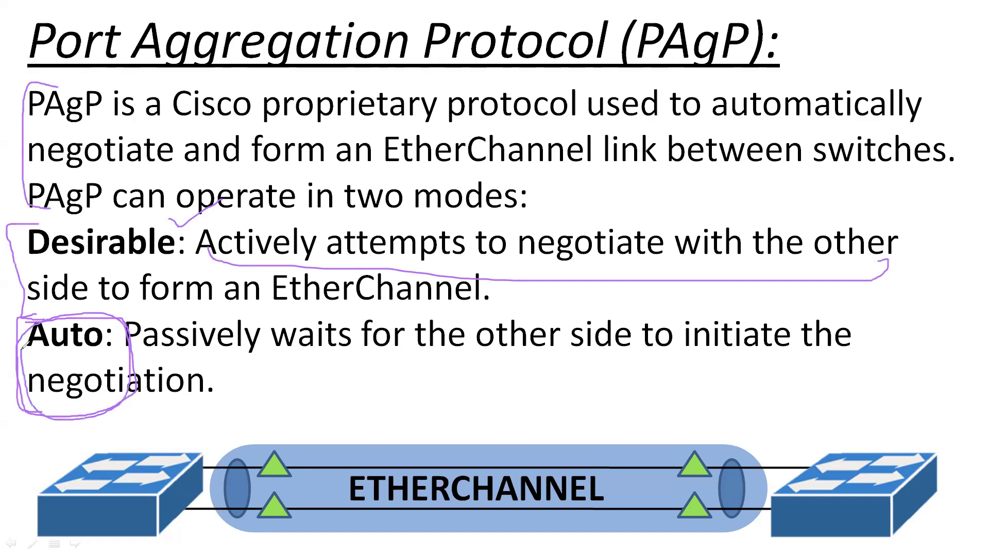
{"action": "mouse_move", "coordinate": [257, 371]}
{"action": "left_mouse_down"}
{"action": "mouse_move", "coordinate": [306, 397]}
{"action": "mouse_move", "coordinate": [279, 381]}
{"action": "mouse_move", "coordinate": [265, 401]}
{"action": "left_mouse_up"}
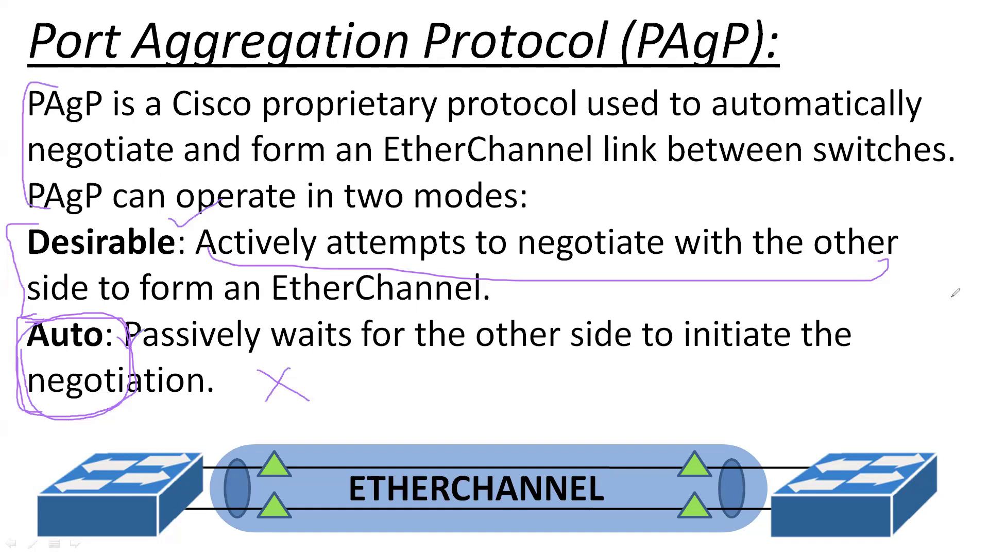
{"action": "key", "text": "e"}
Step: Bracket the Desirable and Auto modes together on the slide, and clear the drawing
{"action": "mouse_move", "coordinate": [20, 227]}
{"action": "left_mouse_down"}
{"action": "mouse_move", "coordinate": [15, 348]}
{"action": "mouse_move", "coordinate": [33, 363]}
{"action": "left_mouse_up"}
{"action": "mouse_move", "coordinate": [10, 299]}
{"action": "left_mouse_down"}
{"action": "mouse_move", "coordinate": [30, 293]}
{"action": "mouse_move", "coordinate": [15, 288]}
{"action": "mouse_move", "coordinate": [24, 315]}
{"action": "left_mouse_up"}
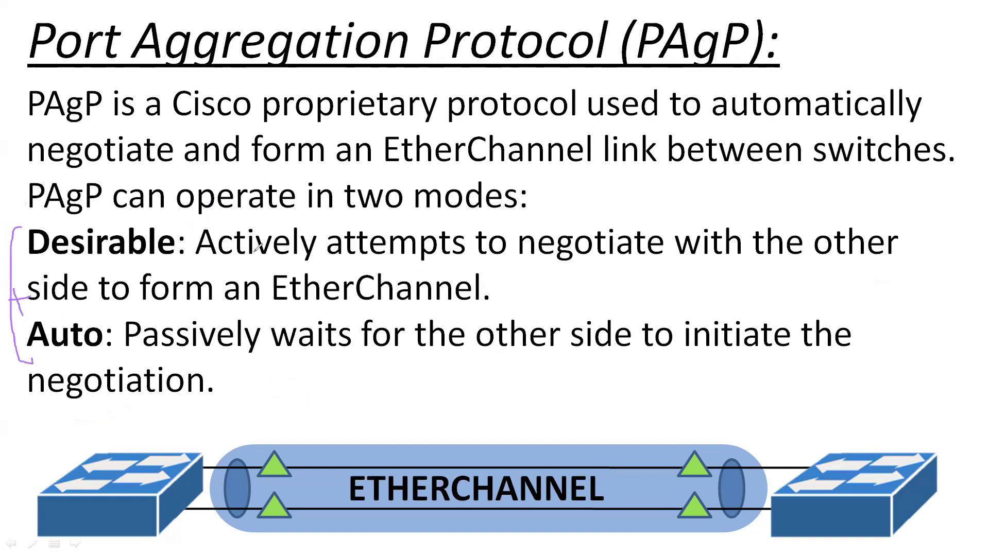
{"action": "key", "text": "ctrl+a"}
{"action": "key", "text": "e"}
Step: Switch to Cisco Packet Tracer and delete Switch2 and Switch3 together with their cabling
{"action": "key", "text": "alt+Tab"}
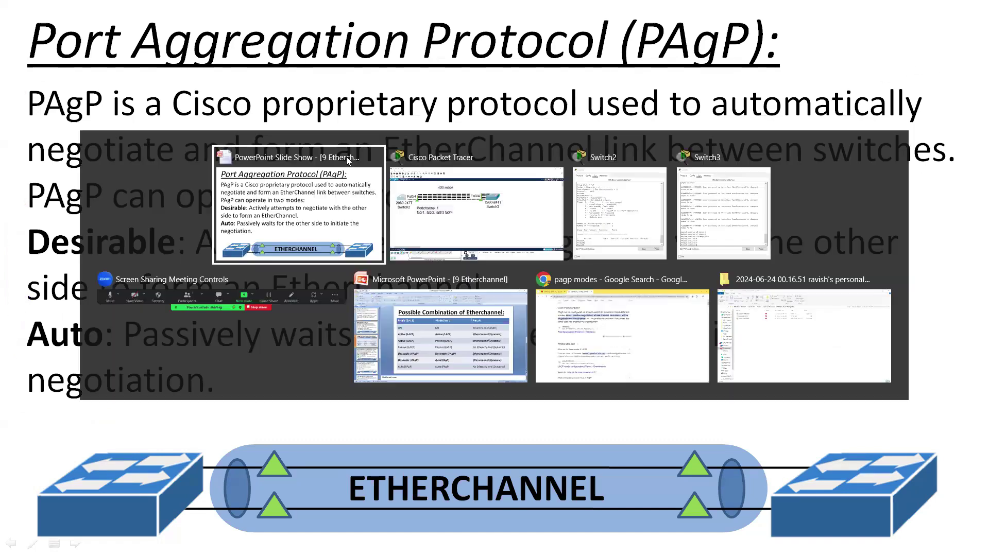
{"action": "key", "text": "alt+Tab"}
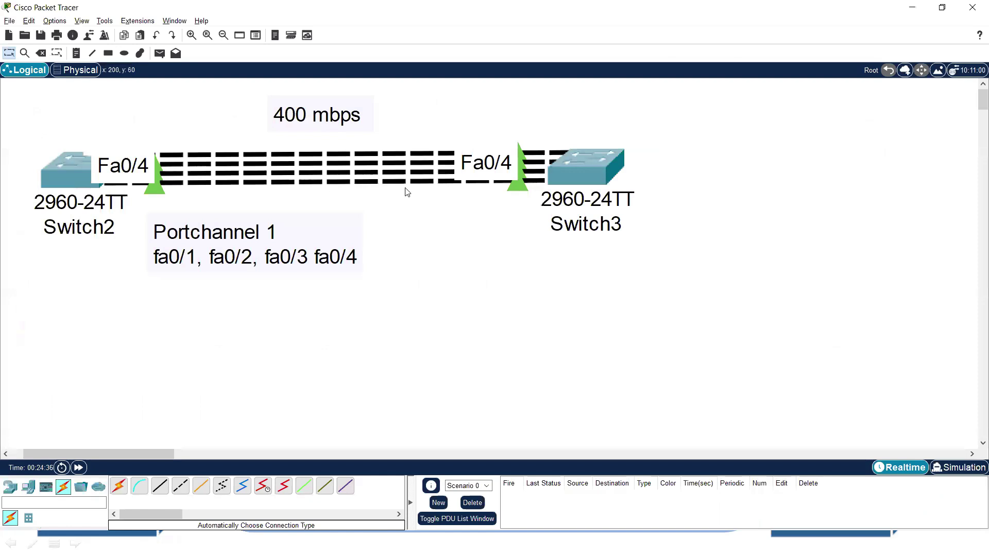
{"action": "left_click_drag", "start_coordinate": [53, 169], "coordinate": [458, 341]}
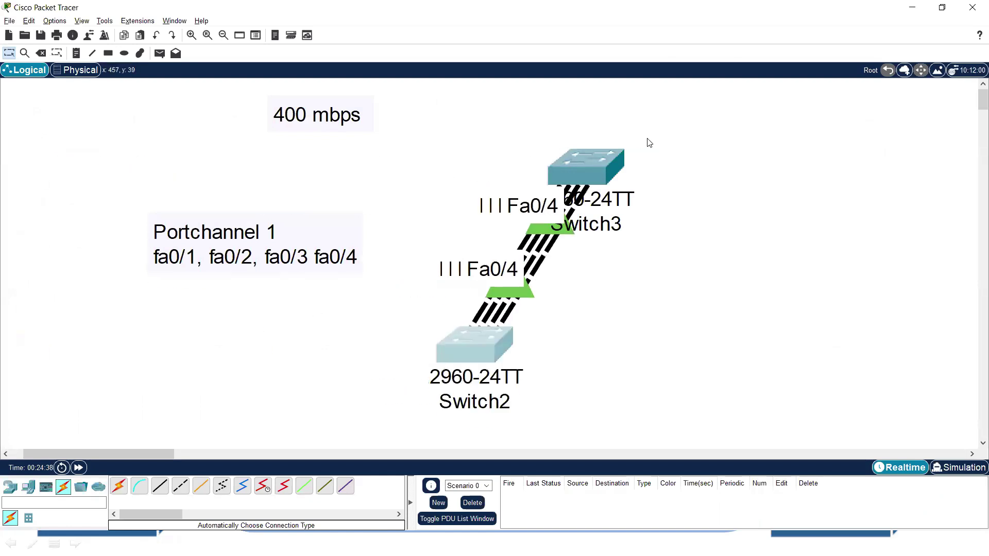
{"action": "left_click_drag", "start_coordinate": [648, 139], "coordinate": [484, 376]}
{"action": "key", "text": "Delete"}
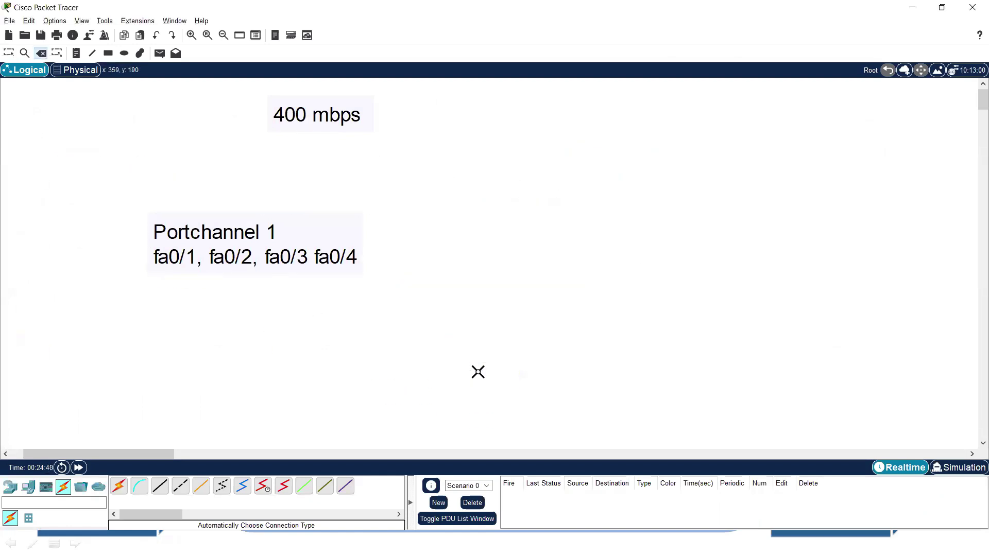
Step: Place two 2960-24TT switches on opposite sides of the workspace and level them with each other
{"action": "left_click", "coordinate": [10, 487]}
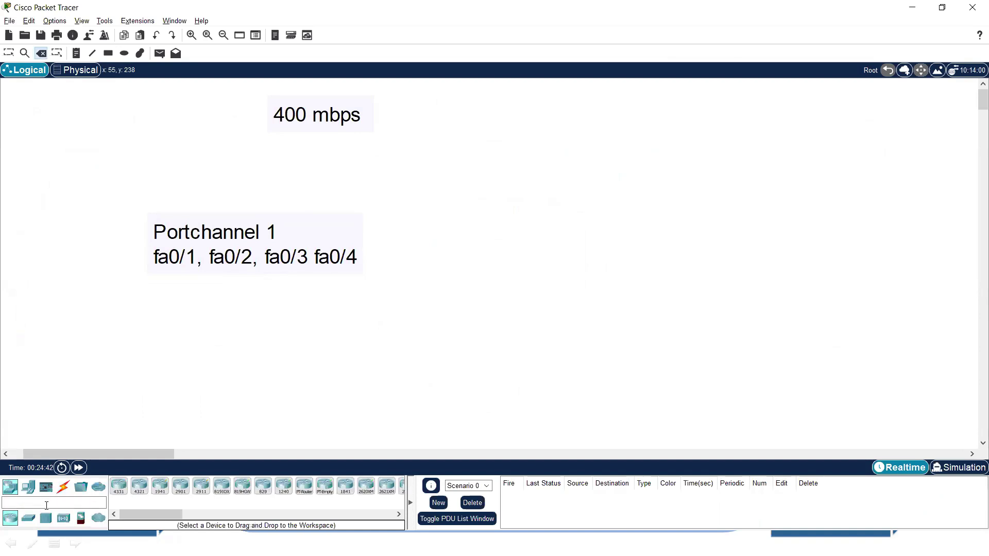
{"action": "left_click", "coordinate": [28, 518]}
{"action": "left_click", "coordinate": [119, 486]}
{"action": "left_click", "coordinate": [103, 171]}
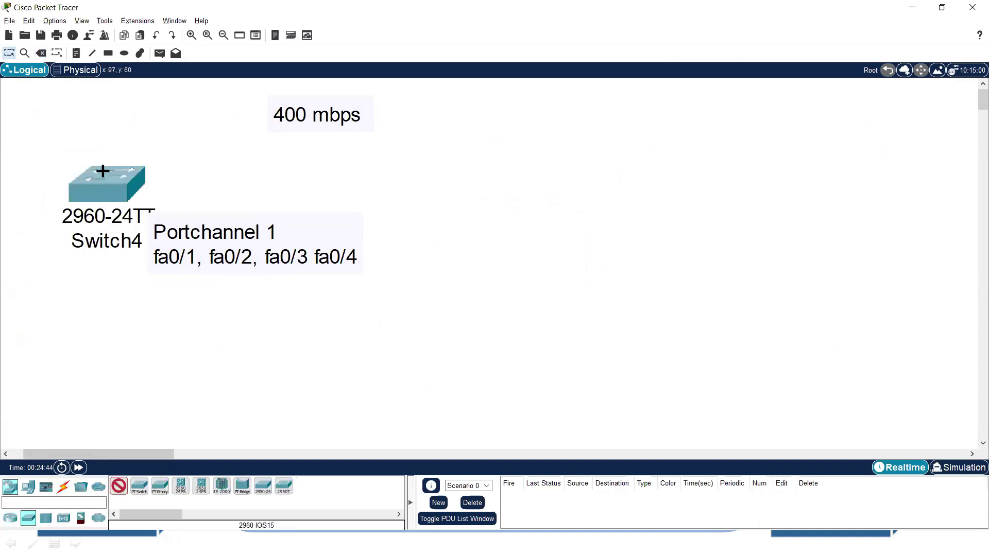
{"action": "left_click", "coordinate": [510, 188]}
{"action": "left_click", "coordinate": [9, 53]}
{"action": "left_click_drag", "start_coordinate": [89, 199], "coordinate": [85, 182]}
{"action": "left_click_drag", "start_coordinate": [535, 205], "coordinate": [525, 176]}
Step: Connect Switch4 and Switch5 with four automatically chosen cables on ports Fa0/1 to Fa0/4
{"action": "left_click", "coordinate": [64, 487]}
{"action": "left_click", "coordinate": [118, 486]}
{"action": "left_click", "coordinate": [566, 162]}
{"action": "left_click", "coordinate": [103, 170]}
{"action": "left_click", "coordinate": [125, 174]}
{"action": "left_click", "coordinate": [506, 174]}
{"action": "left_click", "coordinate": [101, 170]}
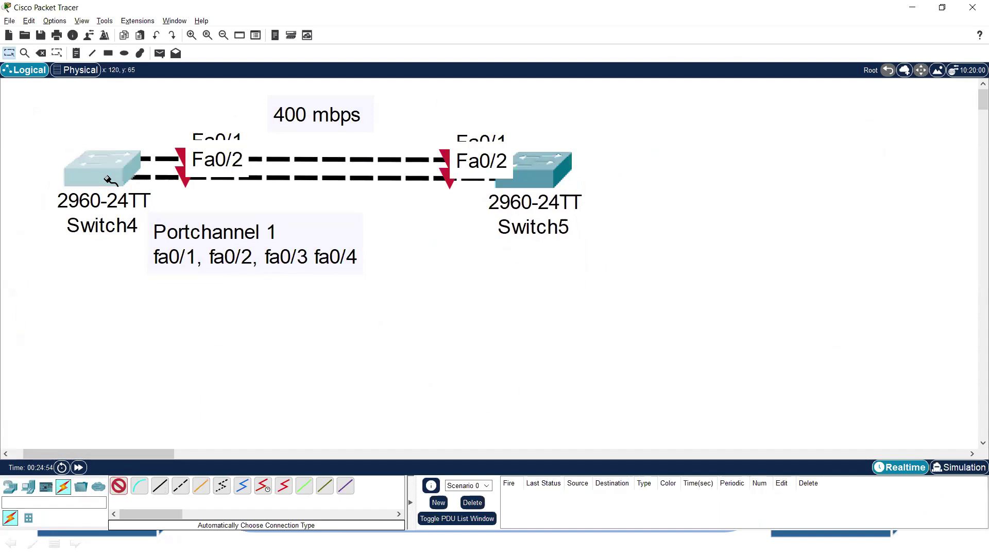
{"action": "left_click", "coordinate": [554, 175]}
{"action": "left_click", "coordinate": [81, 180]}
{"action": "left_click", "coordinate": [526, 180]}
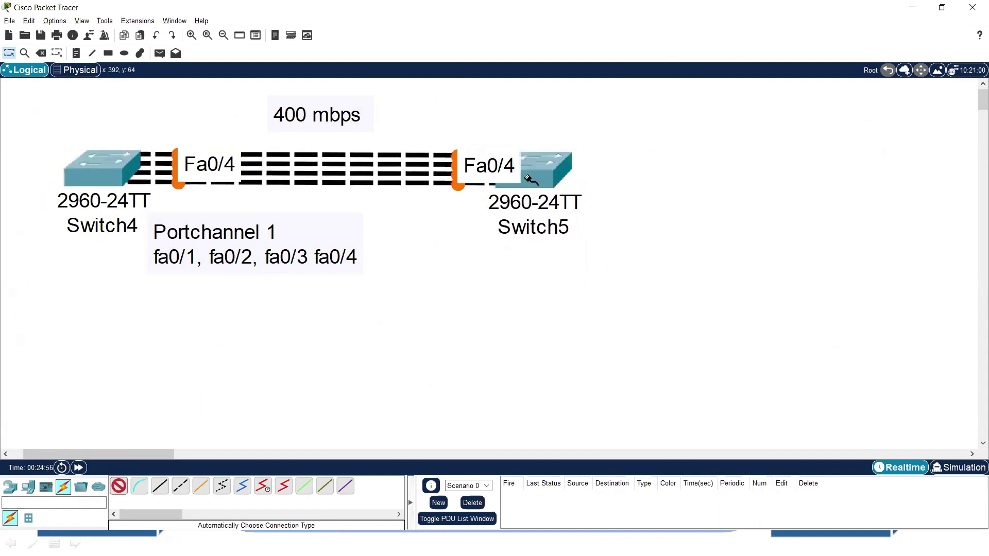
{"action": "left_click", "coordinate": [8, 53]}
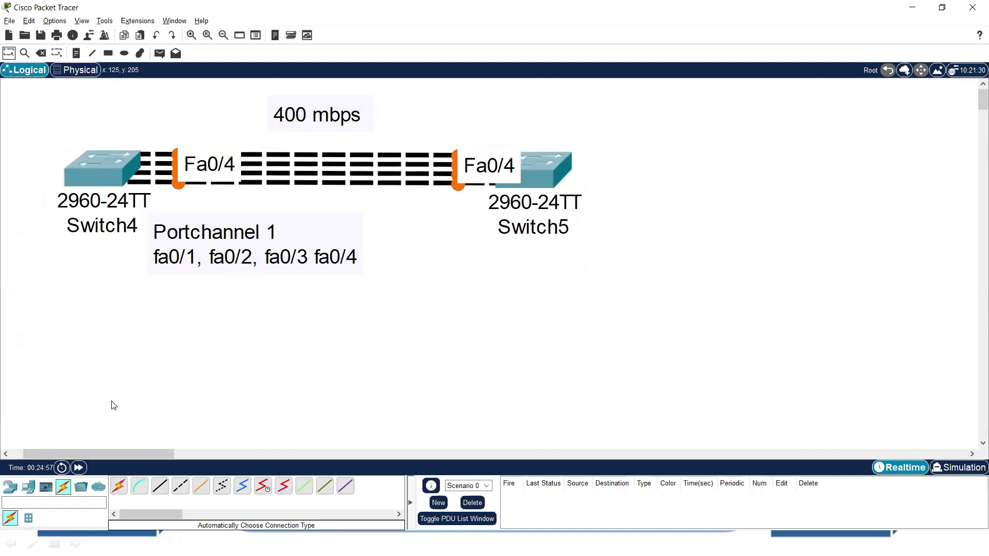
Step: Fast-forward the simulation time and move the Portchannel 1 note down below the links
{"action": "left_click", "coordinate": [62, 468]}
{"action": "left_click", "coordinate": [569, 287]}
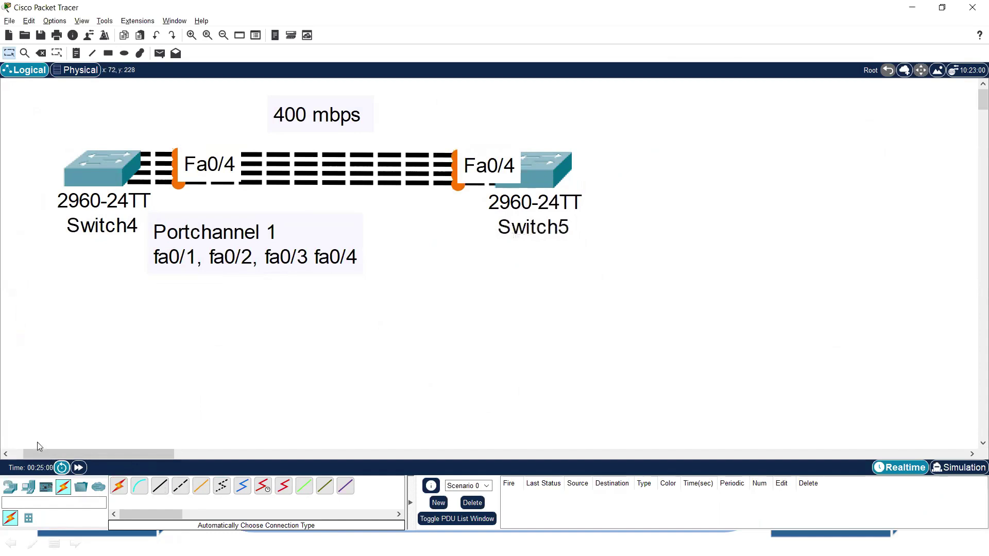
{"action": "left_click", "coordinate": [78, 468]}
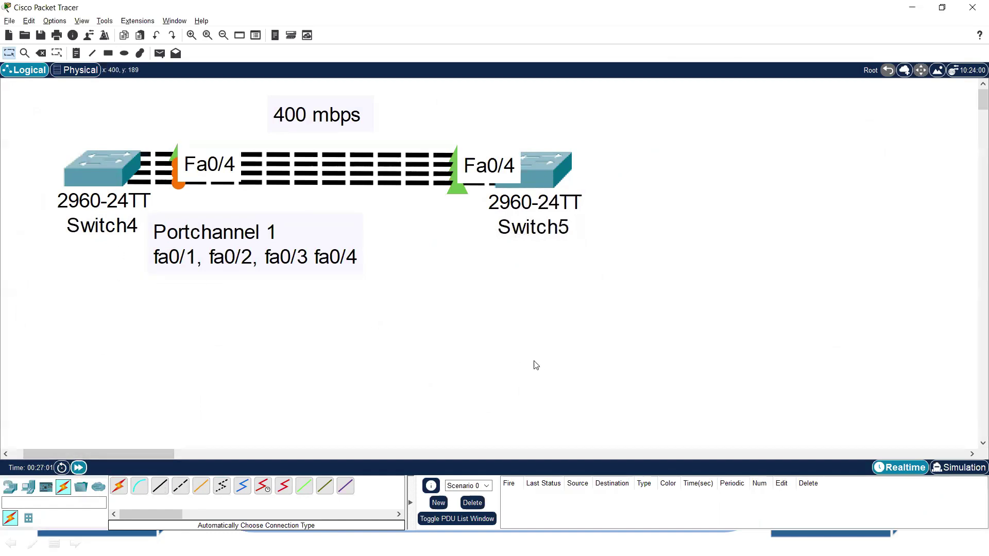
{"action": "left_click_drag", "start_coordinate": [196, 260], "coordinate": [149, 275]}
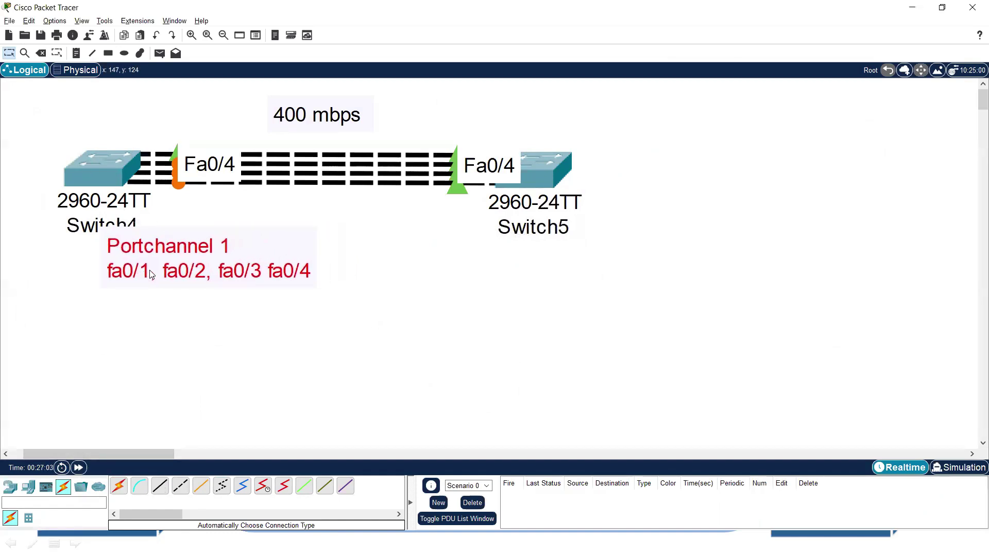
Step: Open Switch4's command line, moving its window clear of the topology, and bring up the Switch> prompt
{"action": "left_click", "coordinate": [102, 167]}
{"action": "left_click_drag", "start_coordinate": [492, 88], "coordinate": [766, 127]}
{"action": "left_click", "coordinate": [670, 151]}
{"action": "key", "text": "Return"}
{"action": "key", "text": "Return"}
{"action": "key", "text": "Return"}
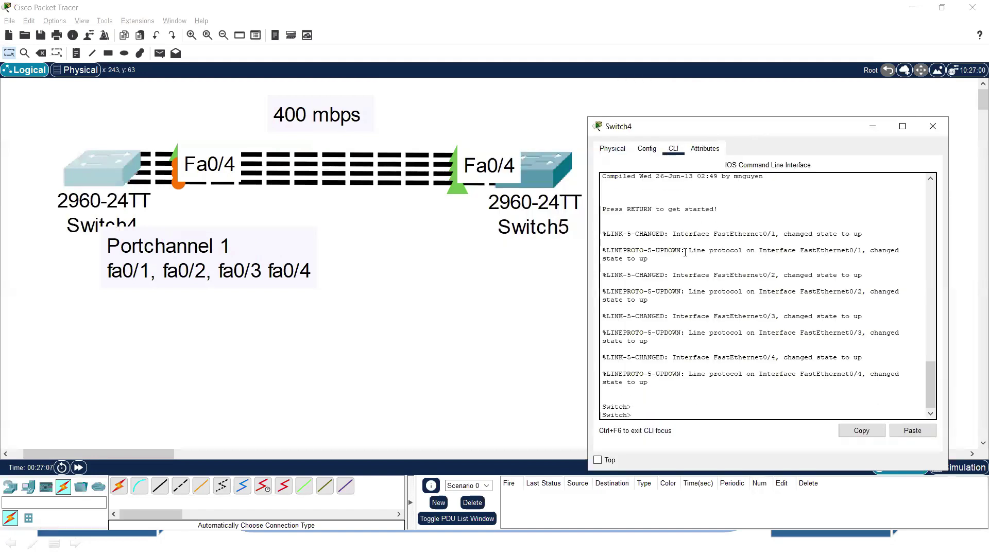
Step: Enter global configuration mode on Switch4 and select the interface range fa0/1-4
{"action": "type", "text": "en"}
{"action": "key", "text": "Return"}
{"action": "type", "text": "conf"}
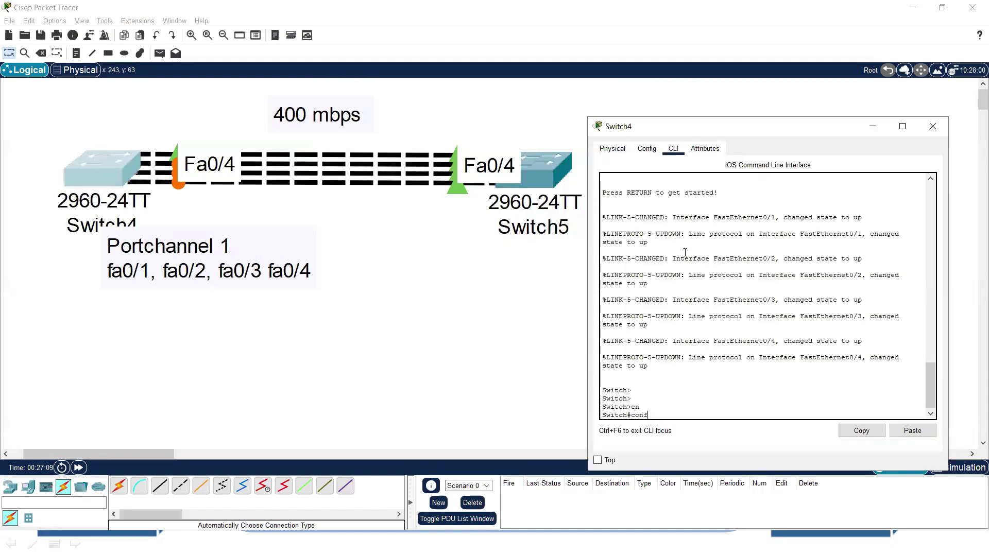
{"action": "type", "text": " t"}
{"action": "key", "text": "Return"}
{"action": "key", "text": "Return"}
{"action": "key", "text": "Return"}
{"action": "type", "text": "int ra"}
{"action": "key", "text": "Tab"}
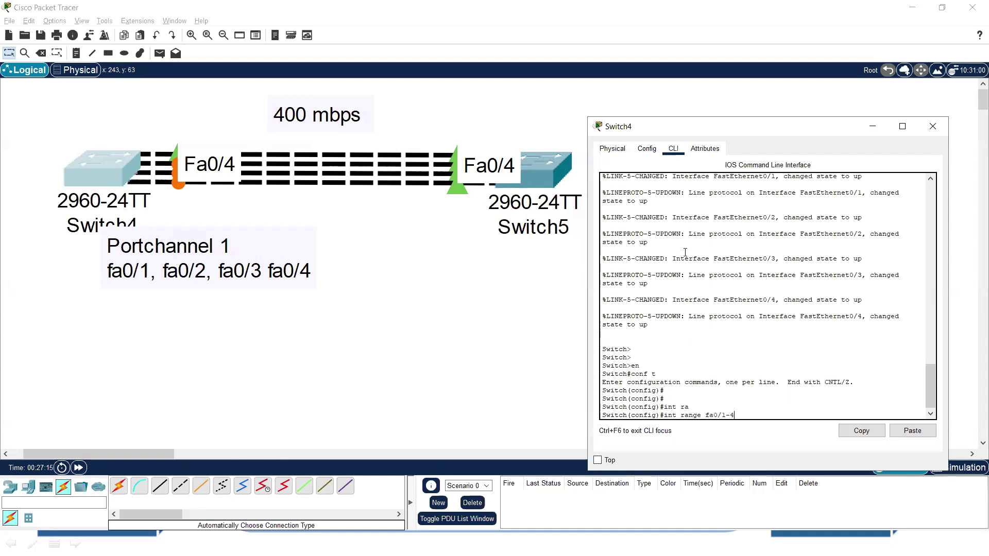
{"action": "key", "text": "Return"}
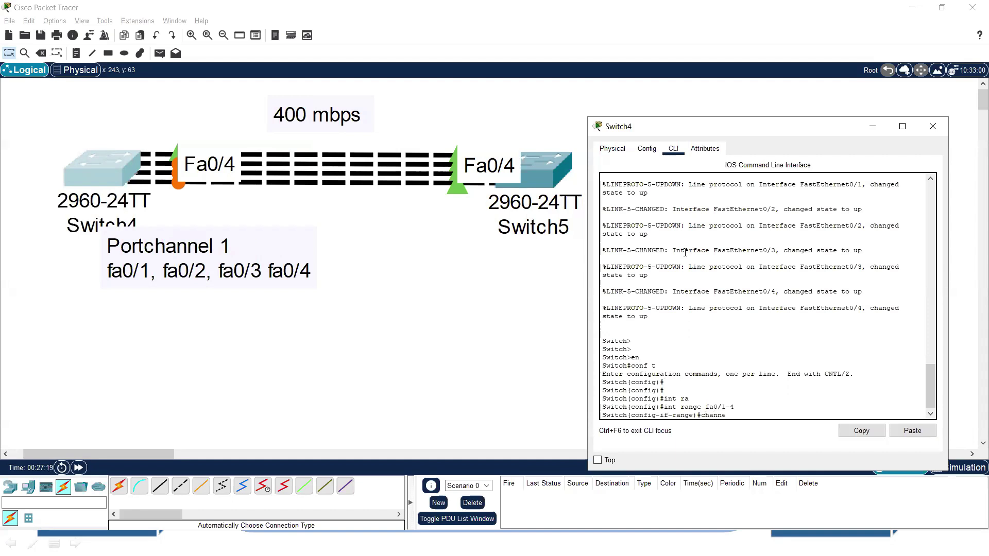
Step: Assign Switch4's selected ports to channel-group 1 in PAgP desirable mode
{"action": "type", "text": "channel-gr"}
{"action": "key", "text": "Tab"}
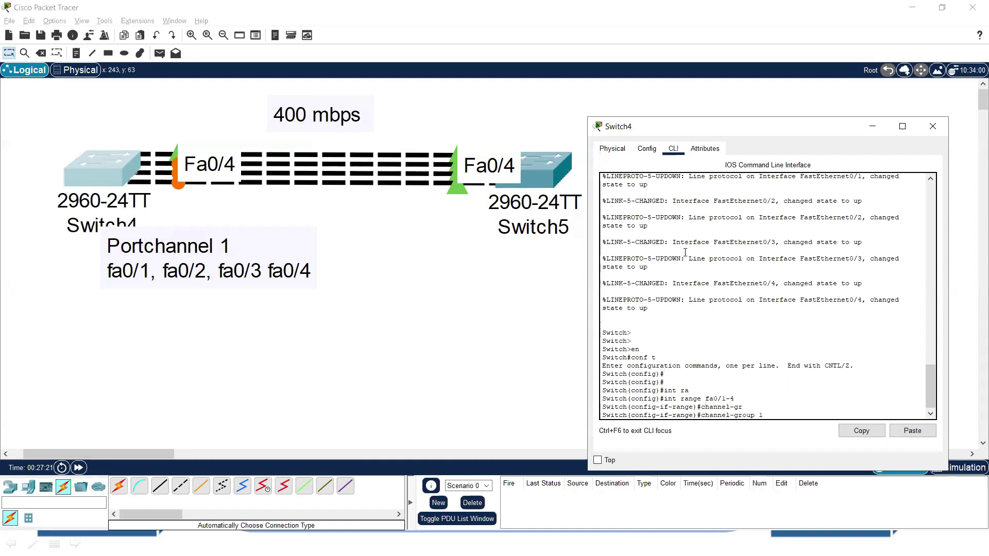
{"action": "type", "text": "1 mode de"}
{"action": "key", "text": "Tab"}
{"action": "key", "text": "Return"}
{"action": "key", "text": "Return"}
{"action": "key", "text": "Return"}
{"action": "key", "text": "Return"}
{"action": "key", "text": "Return"}
{"action": "left_click_drag", "start_coordinate": [45, 114], "coordinate": [150, 155]}
{"action": "left_click_drag", "start_coordinate": [48, 95], "coordinate": [192, 222]}
{"action": "left_click", "coordinate": [489, 263]}
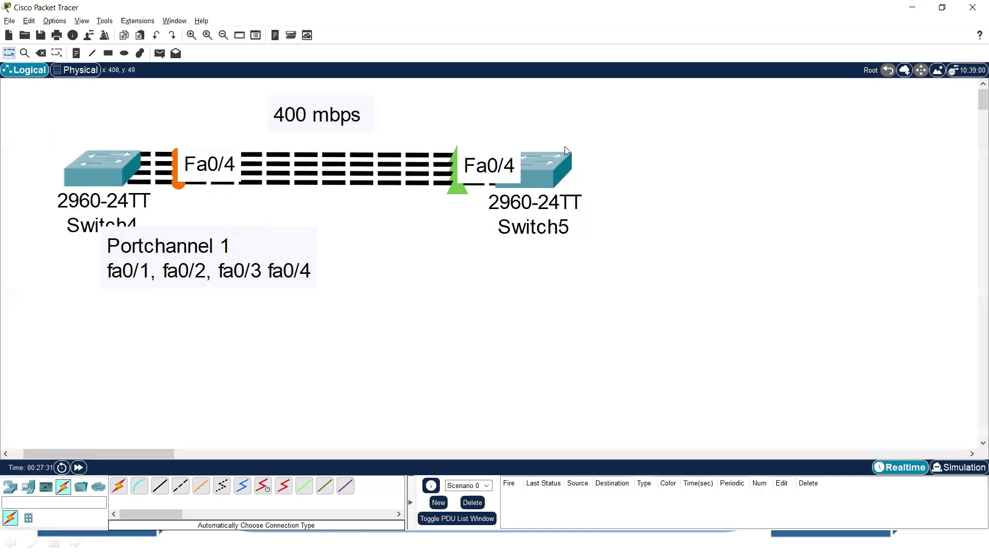
{"action": "left_click_drag", "start_coordinate": [622, 127], "coordinate": [473, 238]}
{"action": "left_click_drag", "start_coordinate": [602, 118], "coordinate": [503, 211]}
{"action": "left_click_drag", "start_coordinate": [144, 118], "coordinate": [377, 254]}
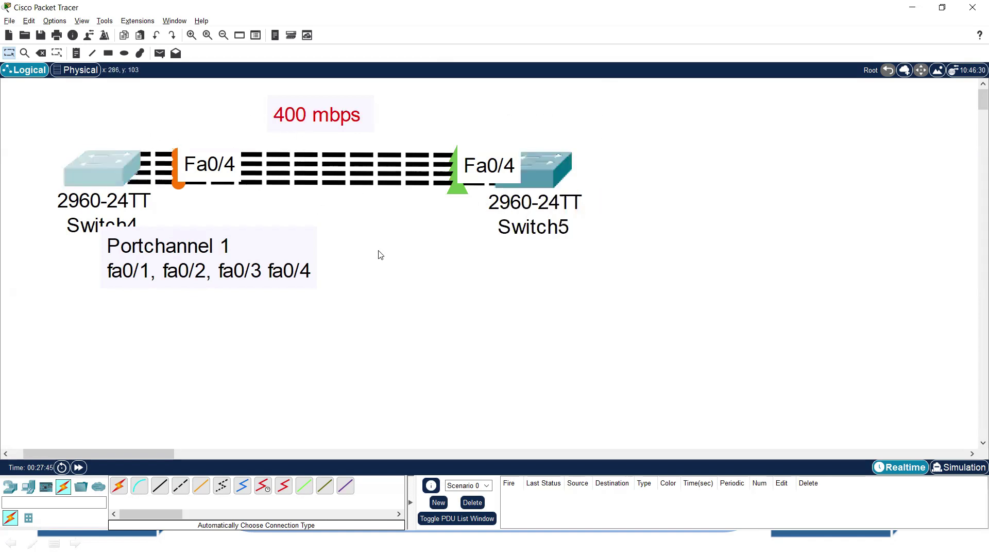
{"action": "left_click", "coordinate": [381, 251]}
{"action": "left_click", "coordinate": [553, 167]}
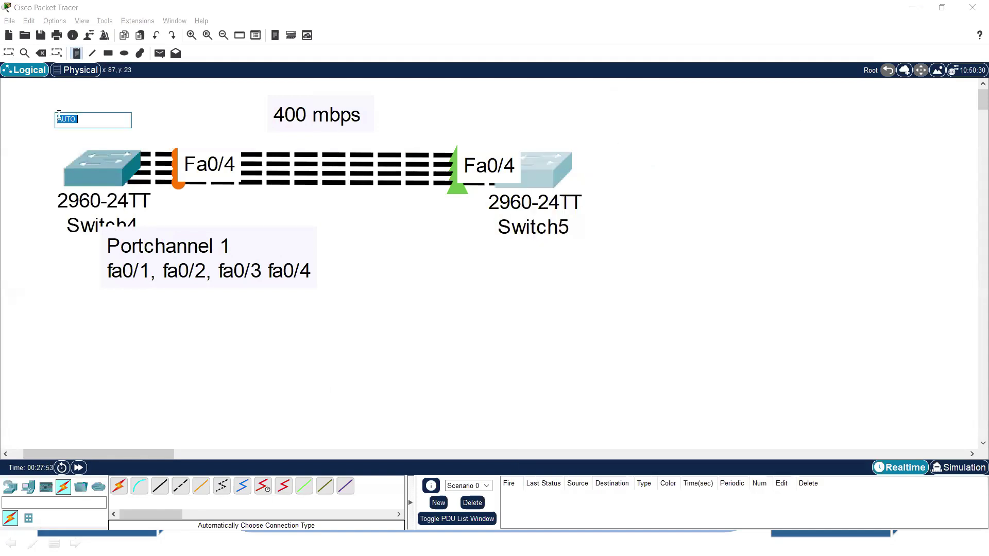
Step: Label Switch4 with the note DESIRABLE and Switch5 with the note AUTO, positioning each above its switch
{"action": "type", "text": "DESIRABLE"}
{"action": "left_click", "coordinate": [525, 131]}
{"action": "type", "text": "AUTO"}
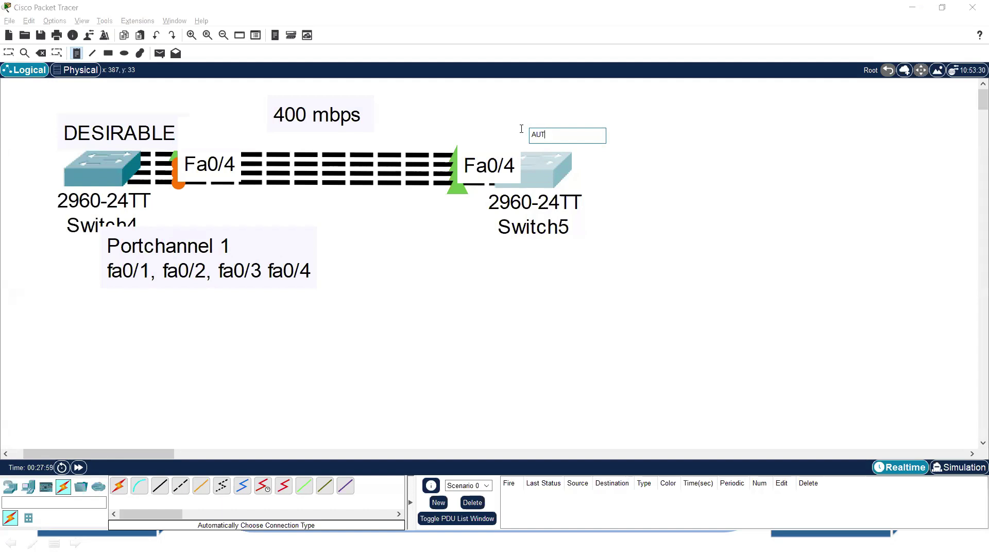
{"action": "left_click", "coordinate": [576, 255]}
{"action": "key", "text": "Escape"}
{"action": "left_click_drag", "start_coordinate": [537, 133], "coordinate": [534, 128]}
{"action": "left_click_drag", "start_coordinate": [154, 129], "coordinate": [135, 110]}
{"action": "left_click_drag", "start_coordinate": [541, 119], "coordinate": [561, 120]}
Step: Open Switch5's command line and enter global configuration mode
{"action": "left_click", "coordinate": [545, 165]}
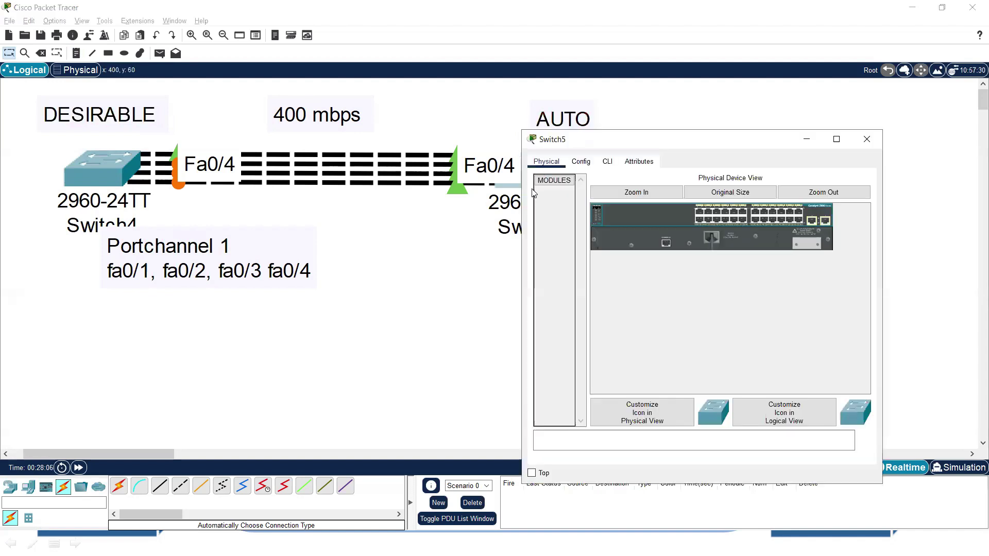
{"action": "left_click", "coordinate": [608, 162]}
{"action": "type", "text": "en"}
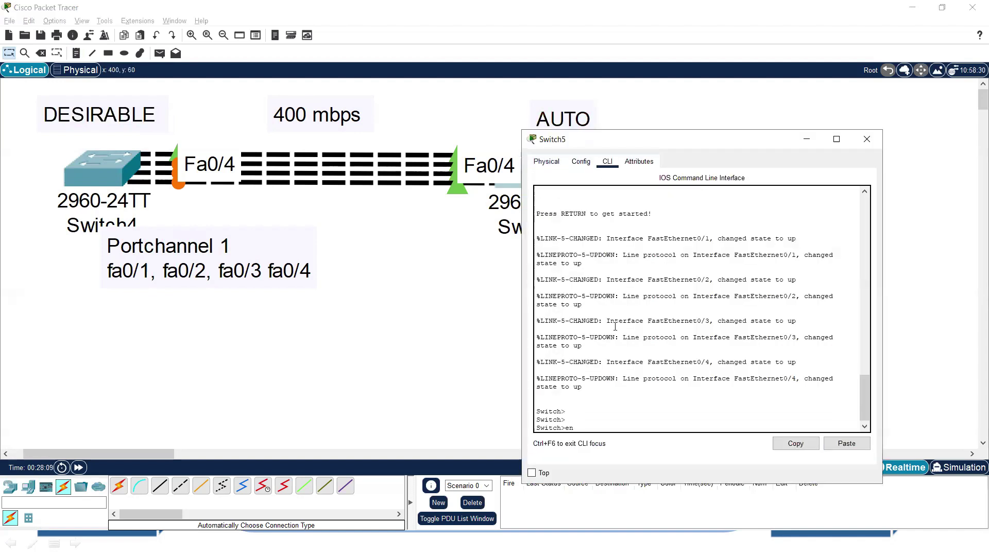
{"action": "key", "text": "Return"}
{"action": "type", "text": "conf t"}
{"action": "key", "text": "Return"}
{"action": "key", "text": "Return"}
{"action": "key", "text": "Return"}
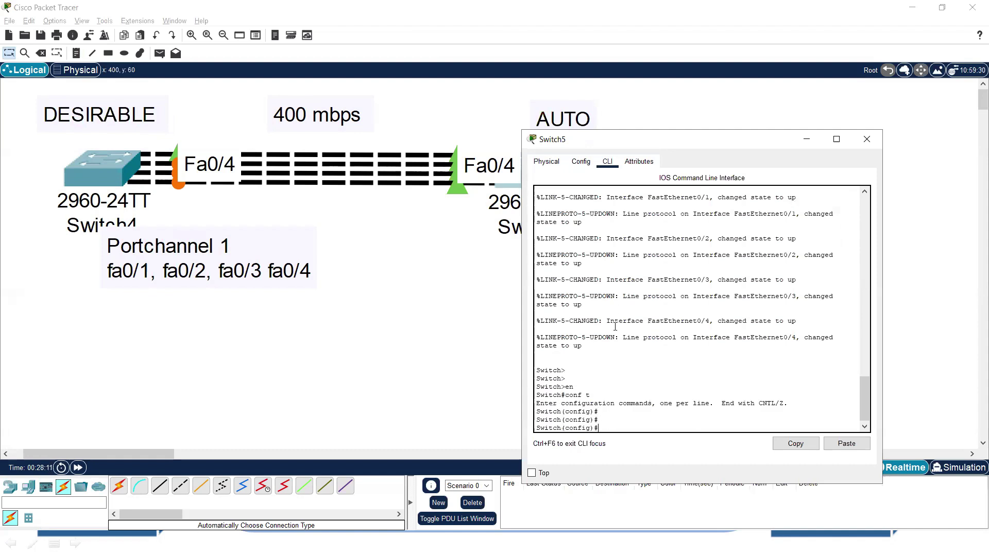
Step: Select the interface range fa0/1-4 on Switch5
{"action": "type", "text": "int r"}
{"action": "key", "text": "Tab"}
{"action": "key", "text": "BackSpace"}
{"action": "key", "text": "BackSpace"}
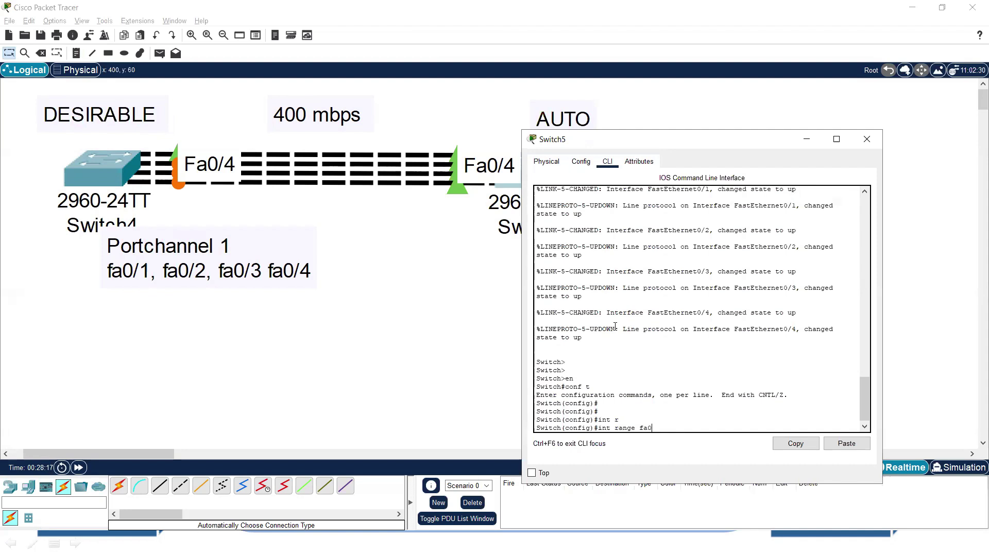
{"action": "type", "text": "a0/1-4"}
{"action": "key", "text": "Return"}
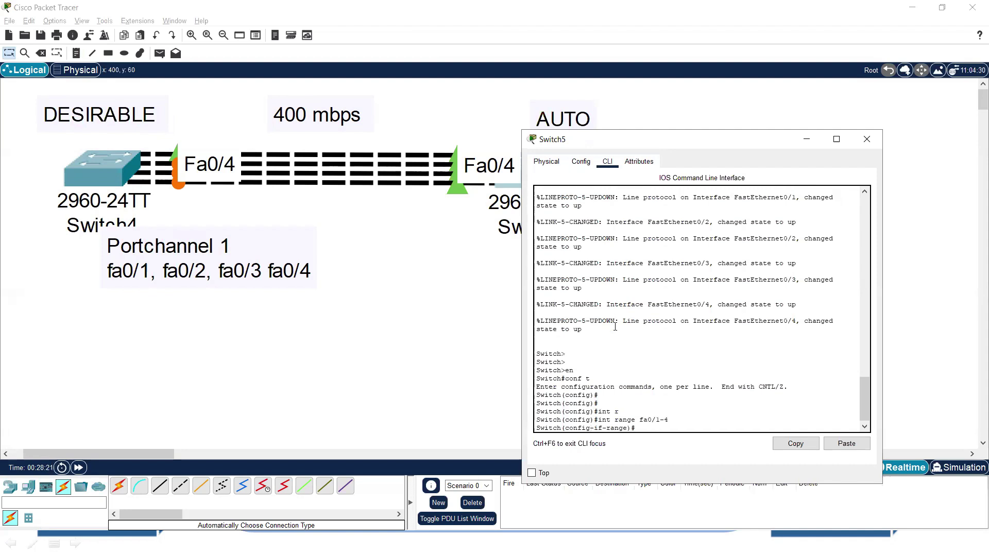
Step: Assign Switch5's selected ports to channel-group 1 in PAgP auto mode
{"action": "type", "text": "channel-gr"}
{"action": "key", "text": "Tab"}
{"action": "type", "text": "1"}
{"action": "key", "text": "Return"}
{"action": "key", "text": "Up"}
{"action": "type", "text": "mode a"}
{"action": "key", "text": "Tab"}
{"action": "key", "text": "Return"}
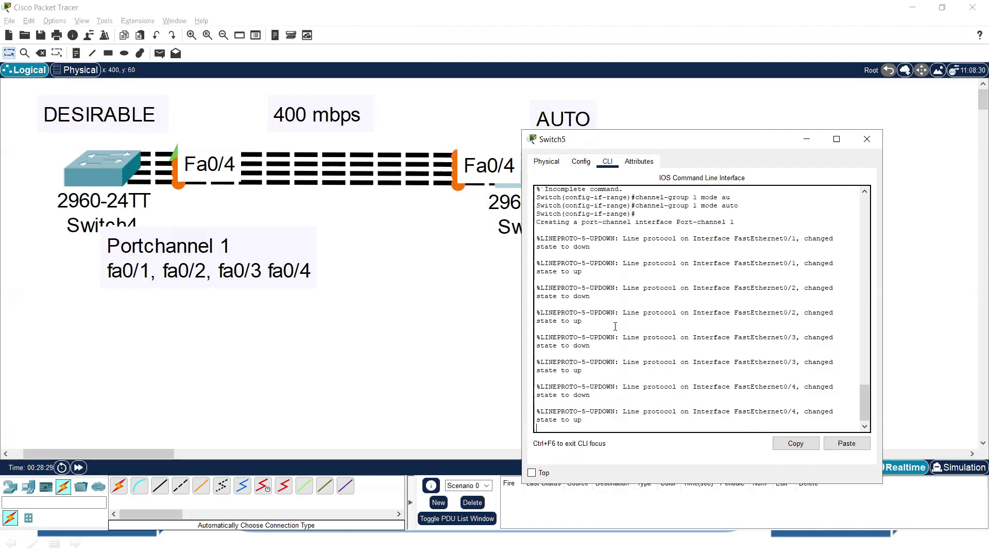
Step: Exit configuration back to privileged EXEC mode on Switch5 and fast-forward the simulation time
{"action": "key", "text": "Return"}
{"action": "key", "text": "Return"}
{"action": "type", "text": "ex"}
{"action": "key", "text": "Return"}
{"action": "key", "text": "Return"}
{"action": "type", "text": "ex"}
{"action": "key", "text": "Return"}
{"action": "key", "text": "Return"}
{"action": "key", "text": "Return"}
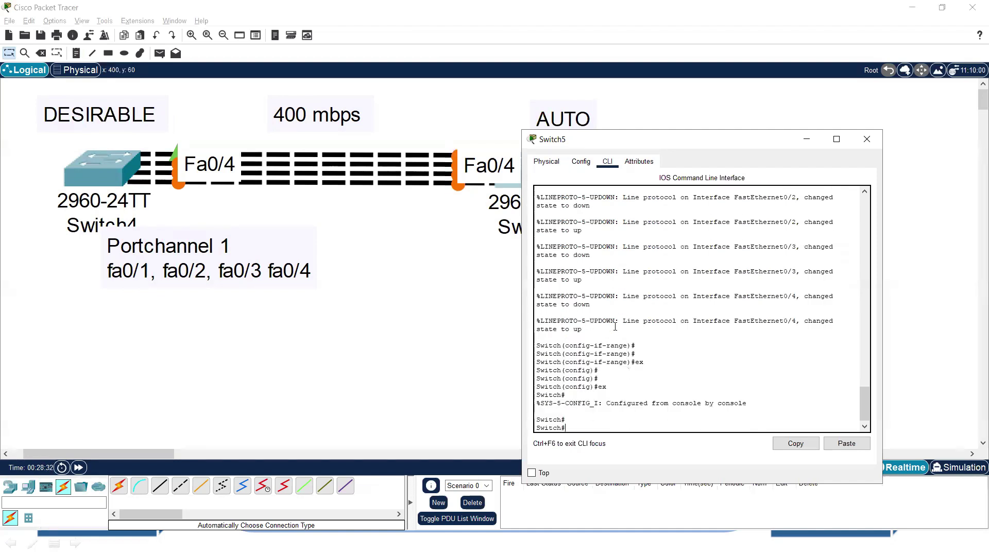
{"action": "left_click", "coordinate": [78, 468]}
{"action": "left_click", "coordinate": [583, 316]}
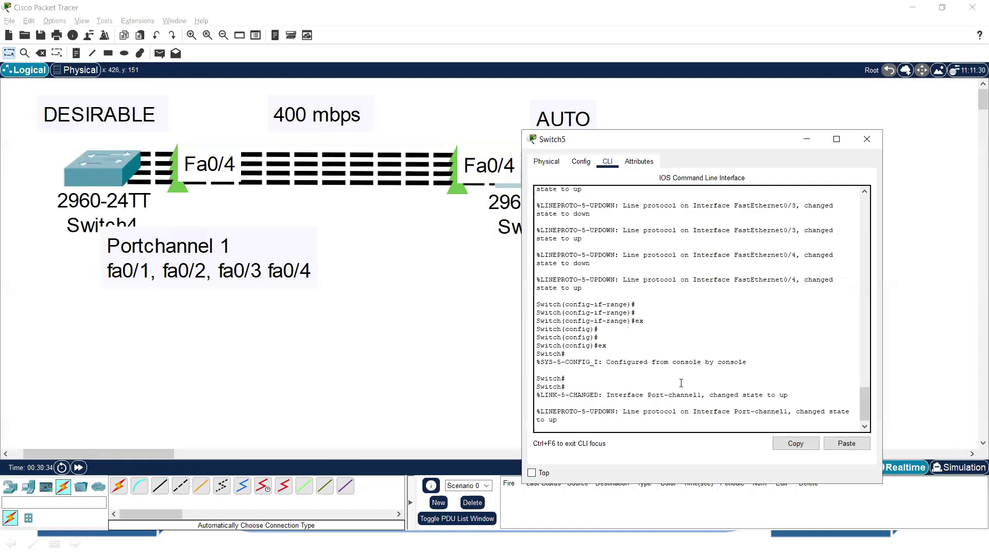
Step: Run show etherchannel summary on Switch5 to check the PAgP bundle and its member ports
{"action": "key", "text": "Return"}
{"action": "key", "text": "Return"}
{"action": "type", "text": "show et"}
{"action": "key", "text": "Tab"}
{"action": "type", "text": "su"}
{"action": "key", "text": "Tab"}
{"action": "key", "text": "Return"}
{"action": "key", "text": "Return"}
{"action": "key", "text": "Return"}
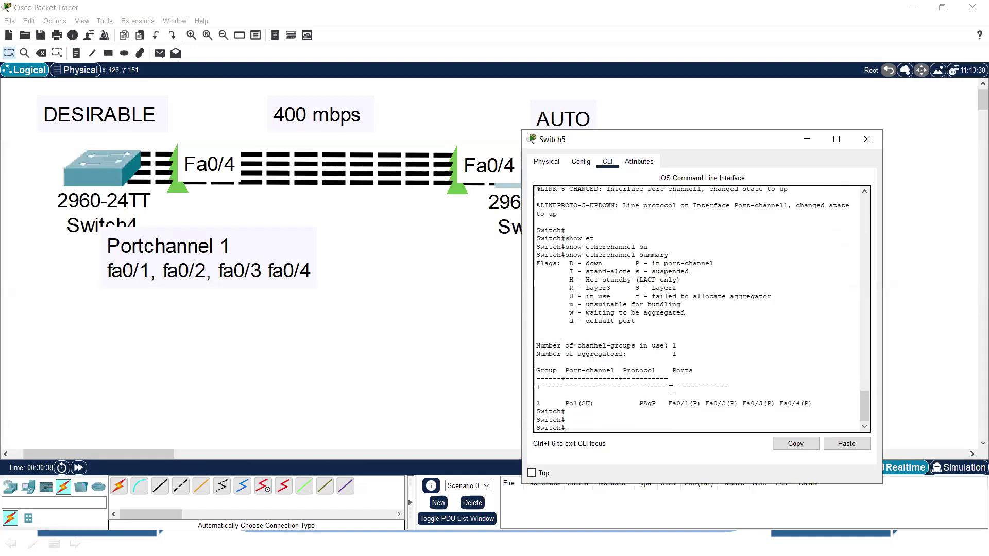
Step: Examine the port-channel status, protocol and member ports in Switch5's EtherChannel summary, ending on a fresh prompt
{"action": "left_click_drag", "start_coordinate": [562, 404], "coordinate": [701, 403]}
{"action": "left_click", "coordinate": [836, 413]}
{"action": "left_click", "coordinate": [707, 398]}
{"action": "key", "text": "Return"}
{"action": "key", "text": "Return"}
{"action": "key", "text": "Return"}
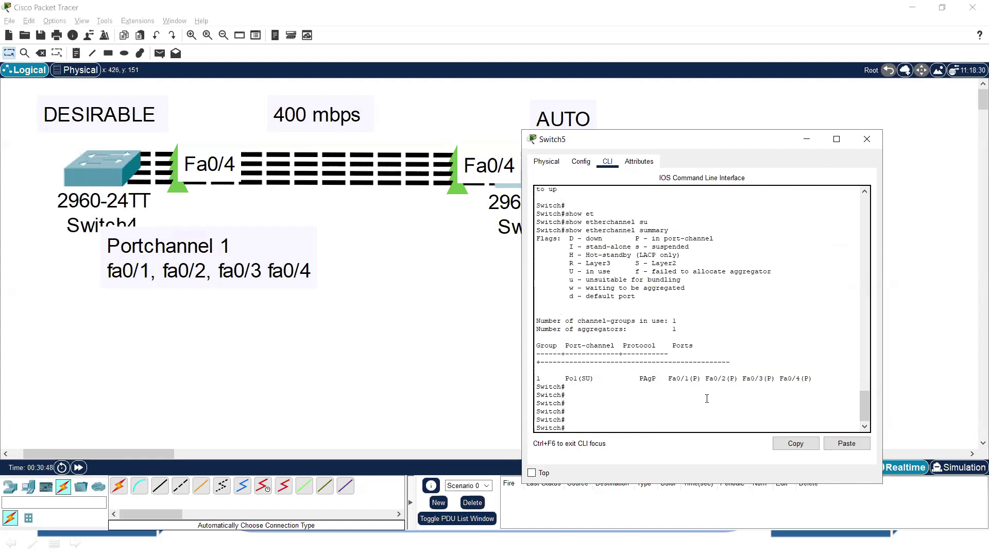
Step: Run show int port-channel 1 on Switch5 and page through the complete output
{"action": "type", "text": "show oimn po"}
{"action": "key", "text": "Tab"}
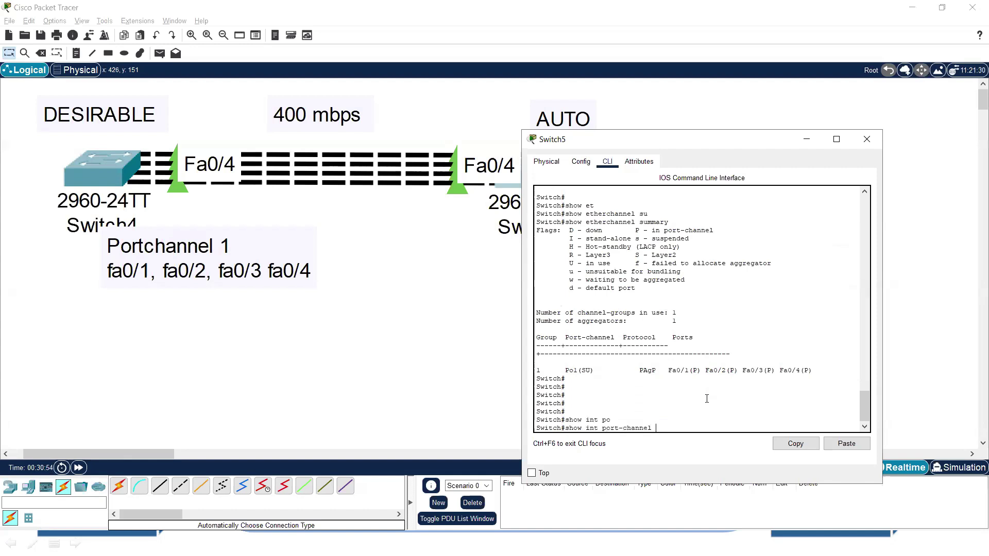
{"action": "type", "text": "1"}
{"action": "key", "text": "Return"}
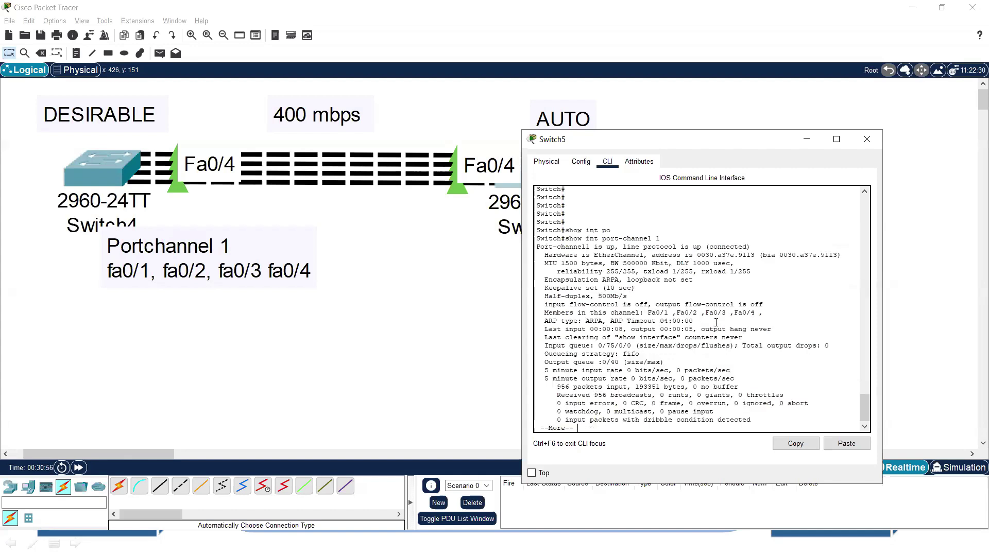
{"action": "key", "text": "Return"}
{"action": "key", "text": "Return"}
{"action": "key", "text": "Return"}
{"action": "key", "text": "Return"}
{"action": "key", "text": "Return"}
{"action": "key", "text": "Return"}
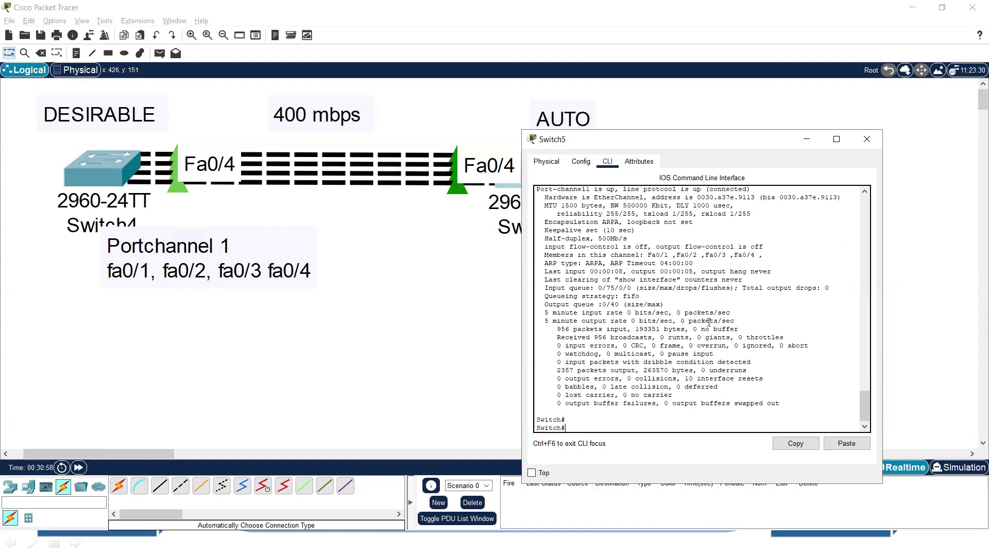
Step: Examine the speed and BW bandwidth values in Switch5's port-channel 1 interface output
{"action": "scroll", "coordinate": [709, 322], "scroll_direction": "up", "scroll_amount": 1}
{"action": "left_click_drag", "start_coordinate": [640, 267], "coordinate": [558, 269]}
{"action": "left_click_drag", "start_coordinate": [594, 237], "coordinate": [652, 237]}
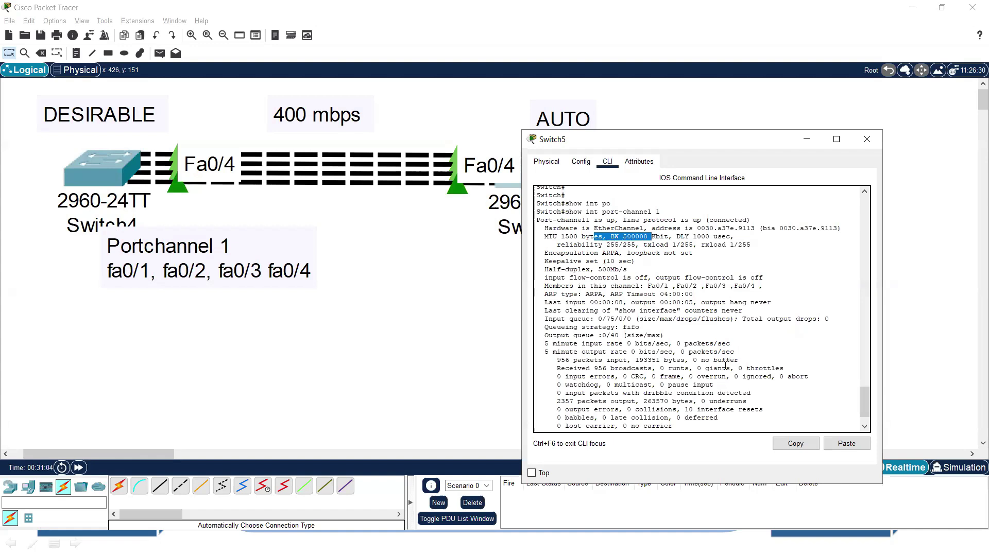
{"action": "left_click", "coordinate": [722, 369]}
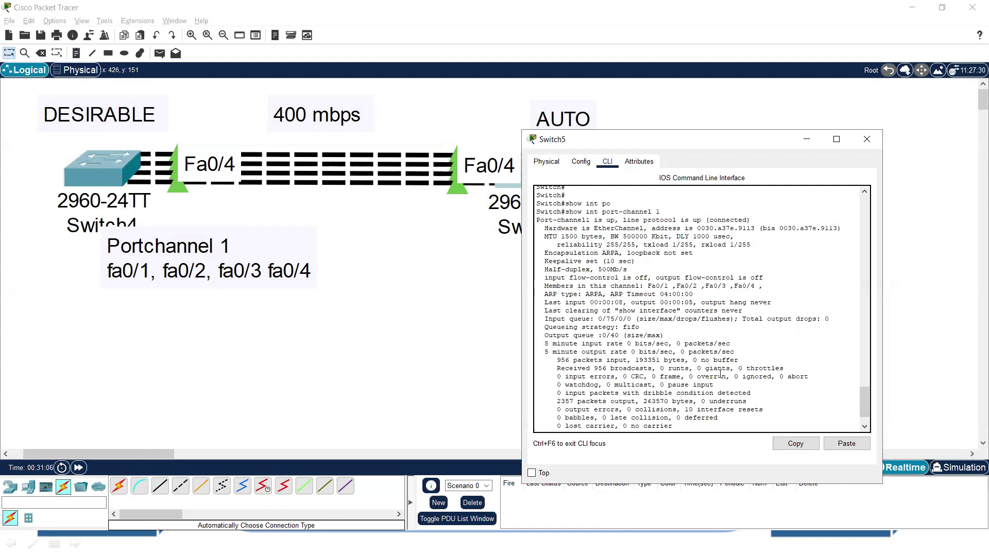